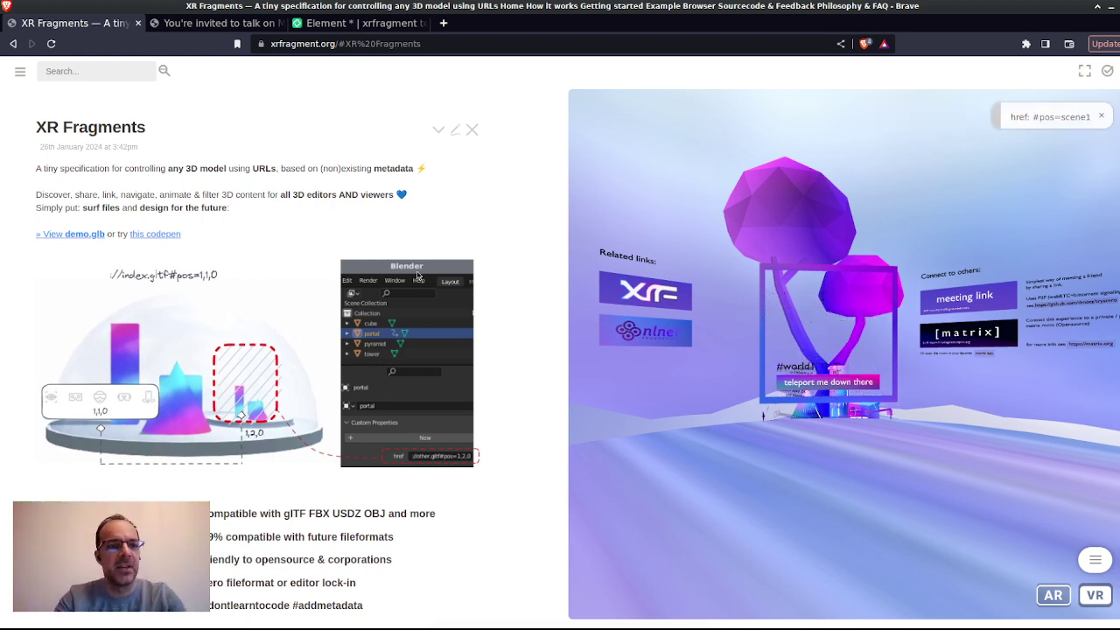
Step: Open the multiparty networking page from the site's Reference section and hide the site navigation
{"action": "left_click", "coordinate": [19, 73]}
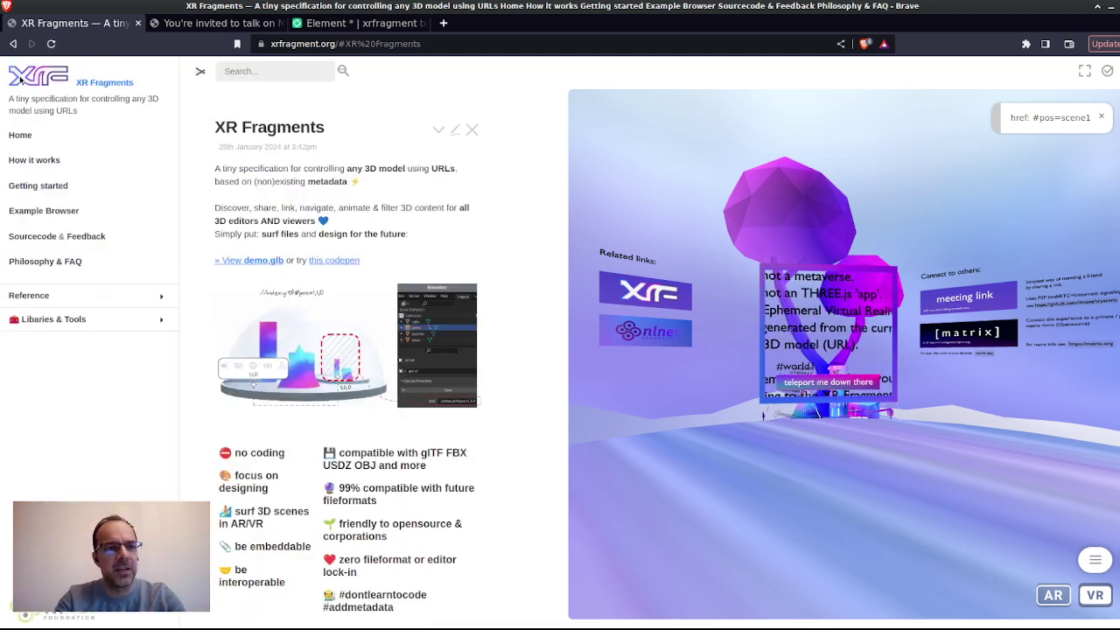
{"action": "left_click", "coordinate": [162, 297]}
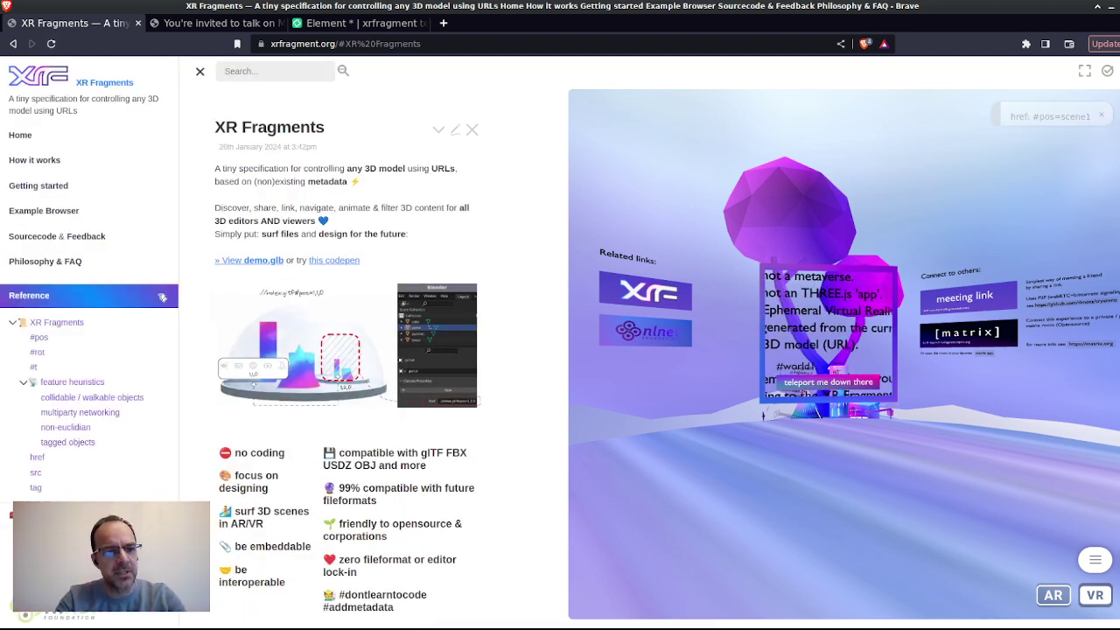
{"action": "left_click", "coordinate": [81, 412]}
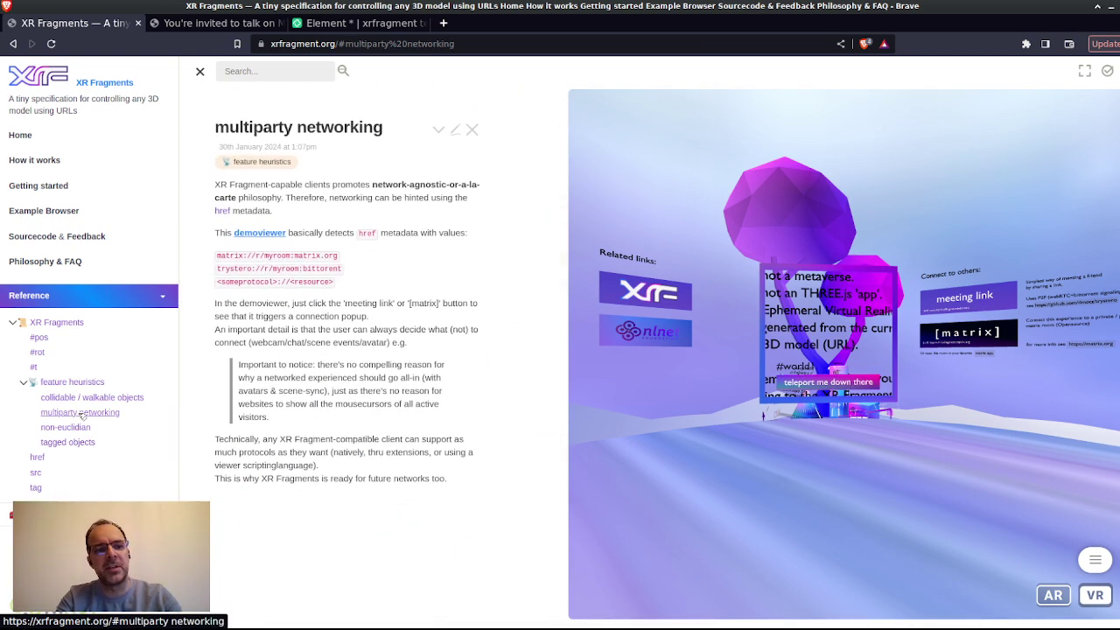
{"action": "left_click", "coordinate": [200, 73]}
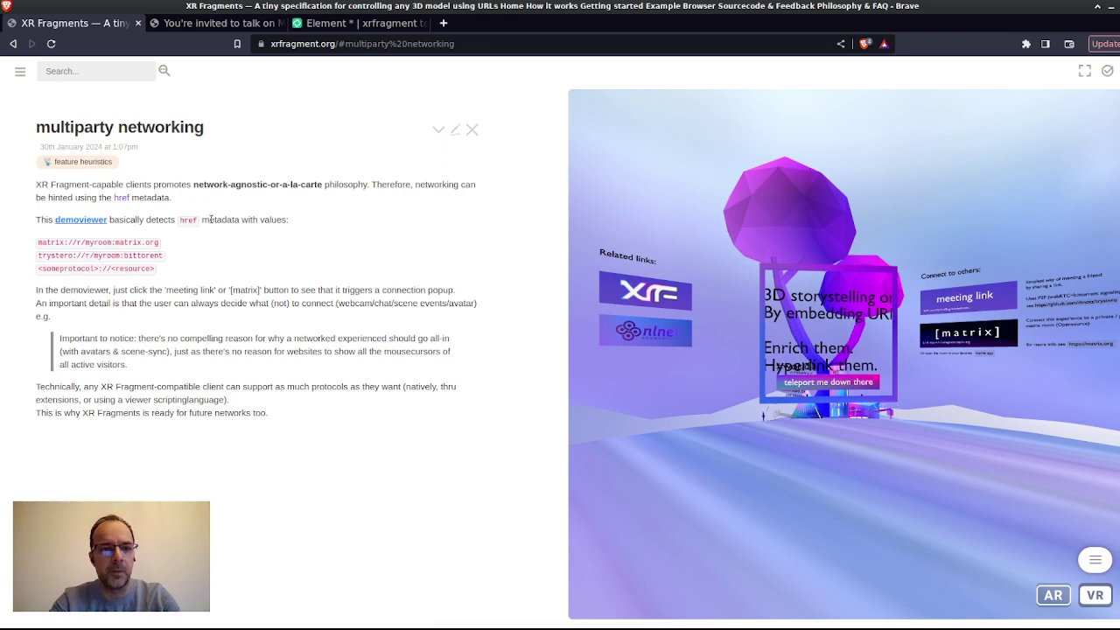
Step: Enlarge the page and examine the network-agnostic statement and the matrix, trystero and generic protocol href examples by highlighting them
{"action": "double_click", "coordinate": [208, 184]}
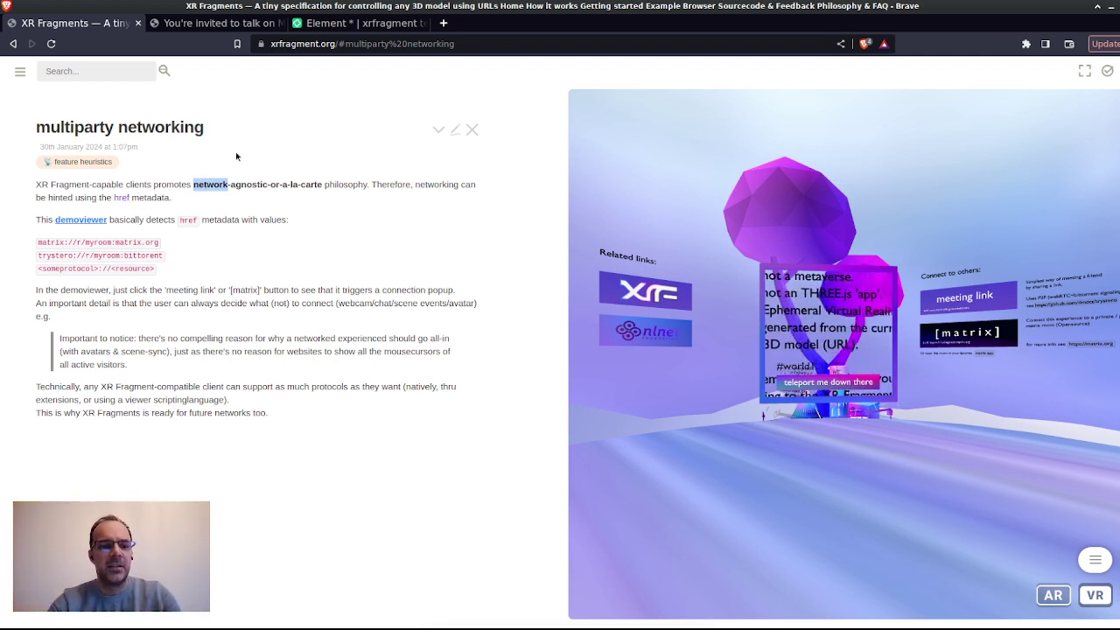
{"action": "left_click_drag", "start_coordinate": [38, 243], "coordinate": [165, 251]}
{"action": "key", "text": "ctrl+plus"}
{"action": "key", "text": "ctrl+plus"}
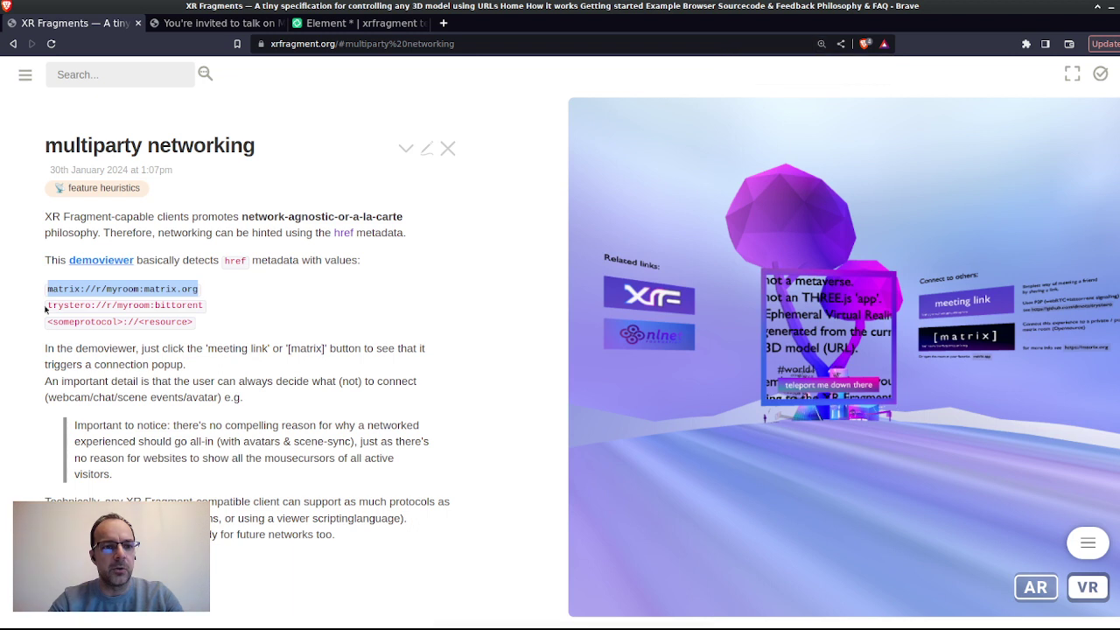
{"action": "left_click_drag", "start_coordinate": [48, 305], "coordinate": [204, 305]}
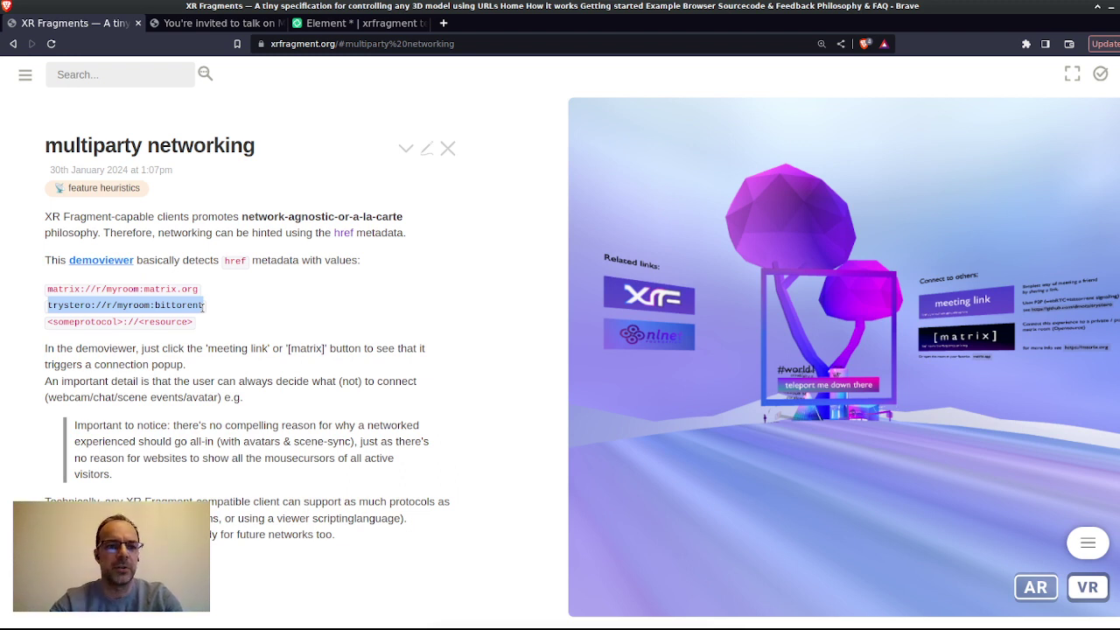
{"action": "left_click_drag", "start_coordinate": [52, 322], "coordinate": [117, 324]}
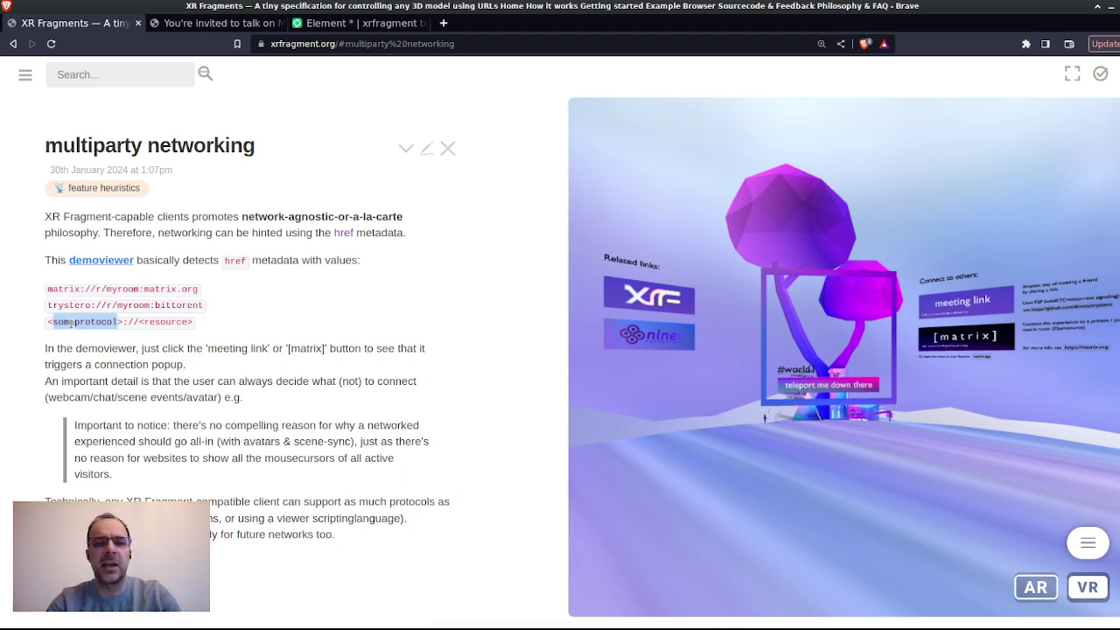
{"action": "double_click", "coordinate": [151, 323]}
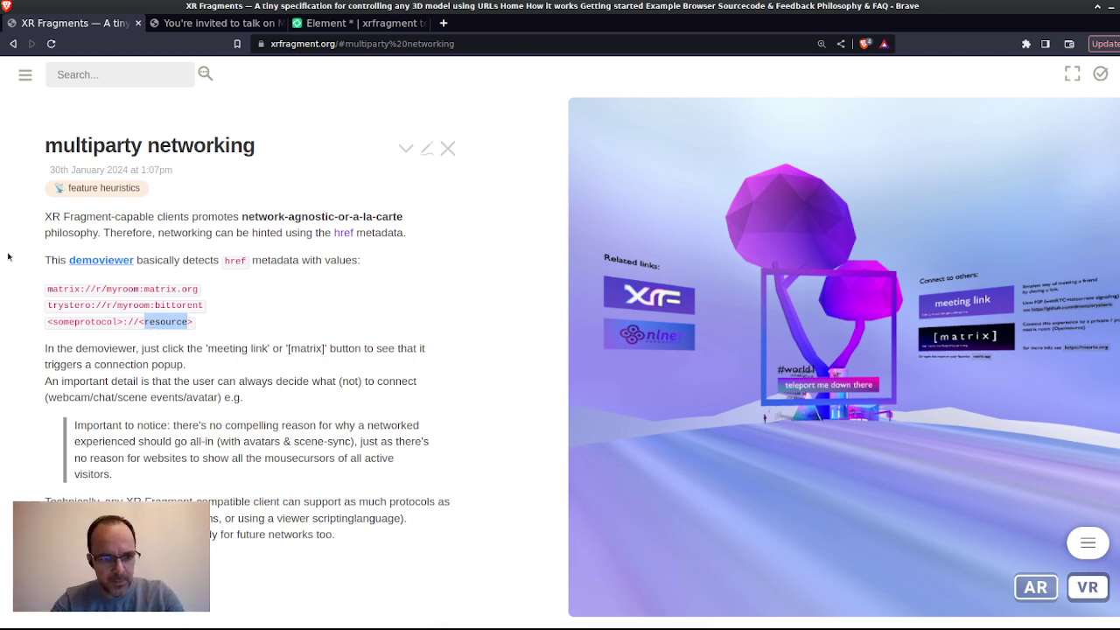
Step: Look up the word "matrix" copied from the first href example to reach Matrix.org in a new tab, and view the xrfragment testroom in Element
{"action": "left_click", "coordinate": [59, 290]}
{"action": "double_click", "coordinate": [60, 290]}
{"action": "key", "text": "ctrl+c"}
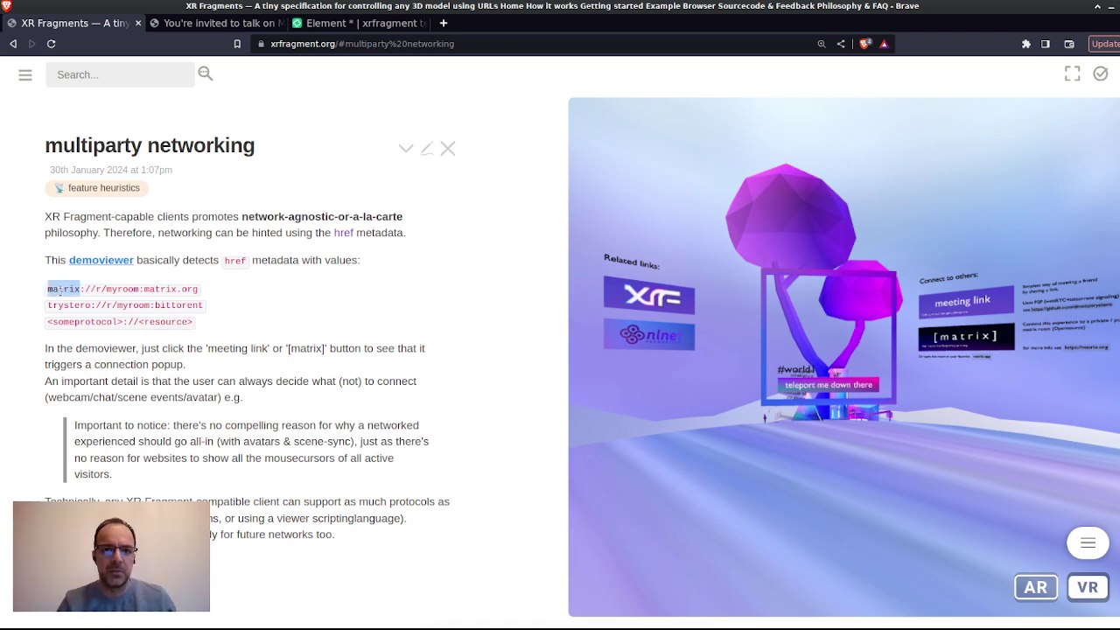
{"action": "key", "text": "ctrl+t"}
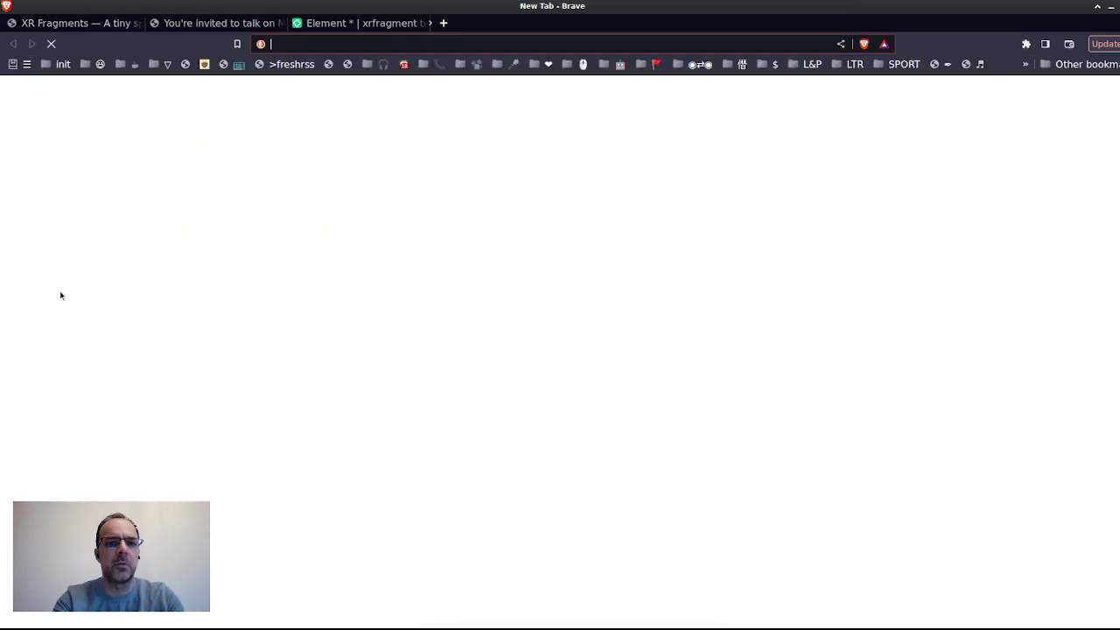
{"action": "key", "text": "ctrl+v"}
{"action": "key", "text": "Return"}
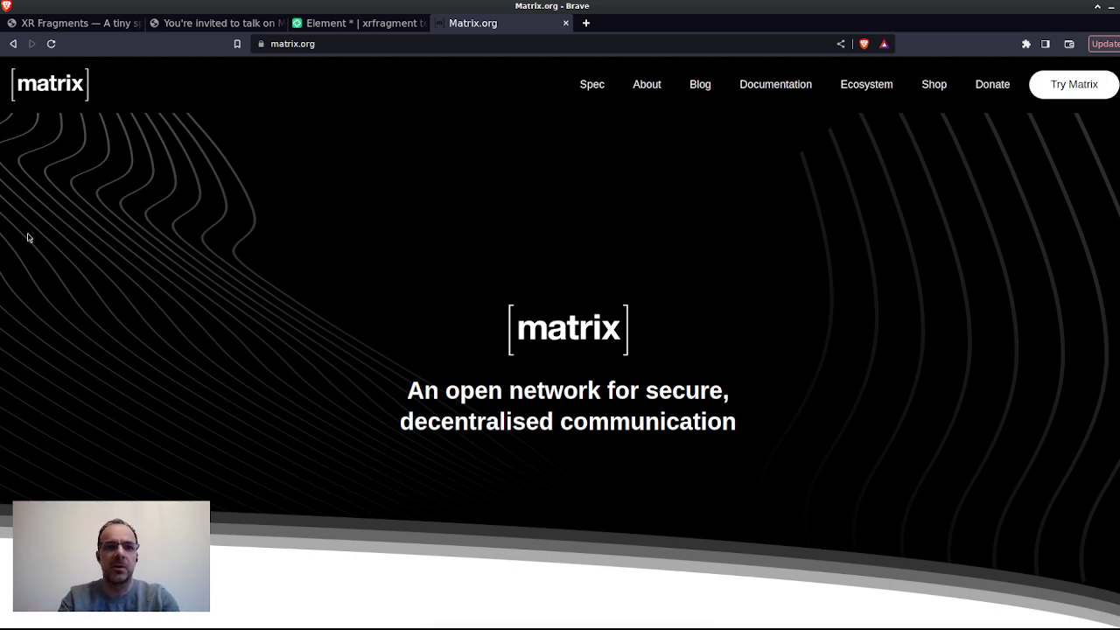
{"action": "left_click", "coordinate": [369, 32]}
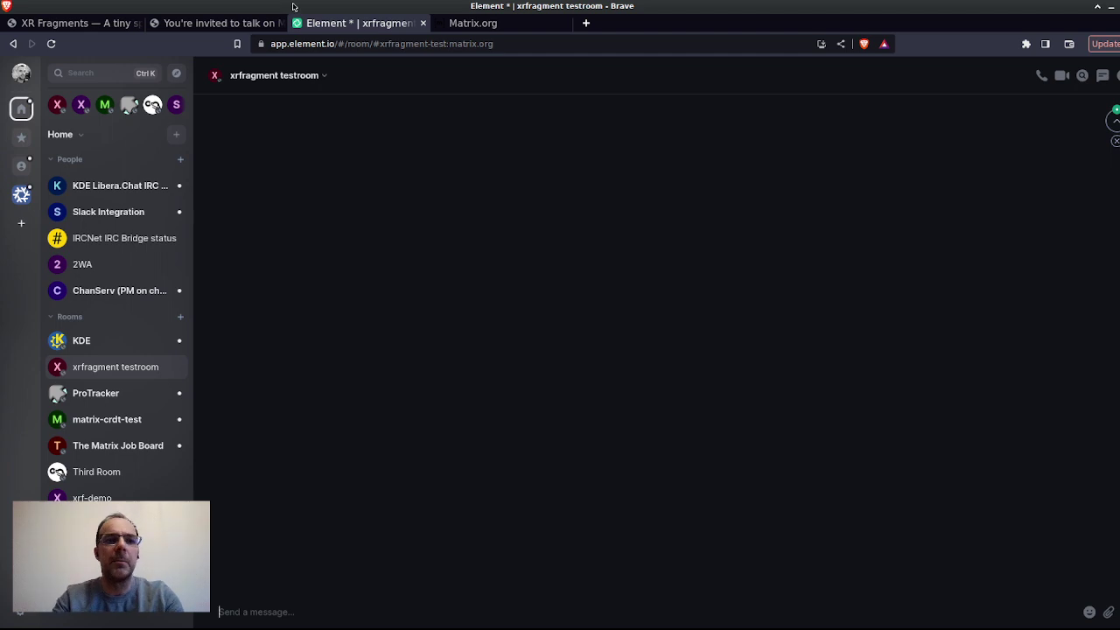
Step: Return to the XR Fragments site and move through the 3D scene to a close view of the [matrix] board
{"action": "left_click", "coordinate": [107, 25]}
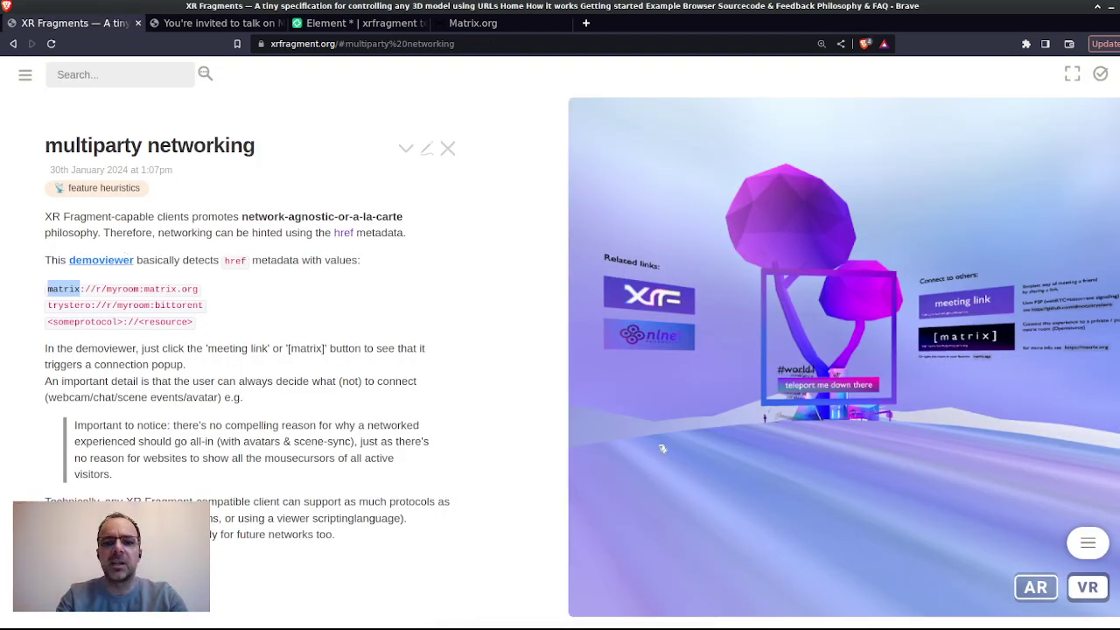
{"action": "left_click_drag", "start_coordinate": [699, 453], "coordinate": [767, 491]}
{"action": "key", "text": "d"}
{"action": "key", "text": "w"}
{"action": "key", "text": "w"}
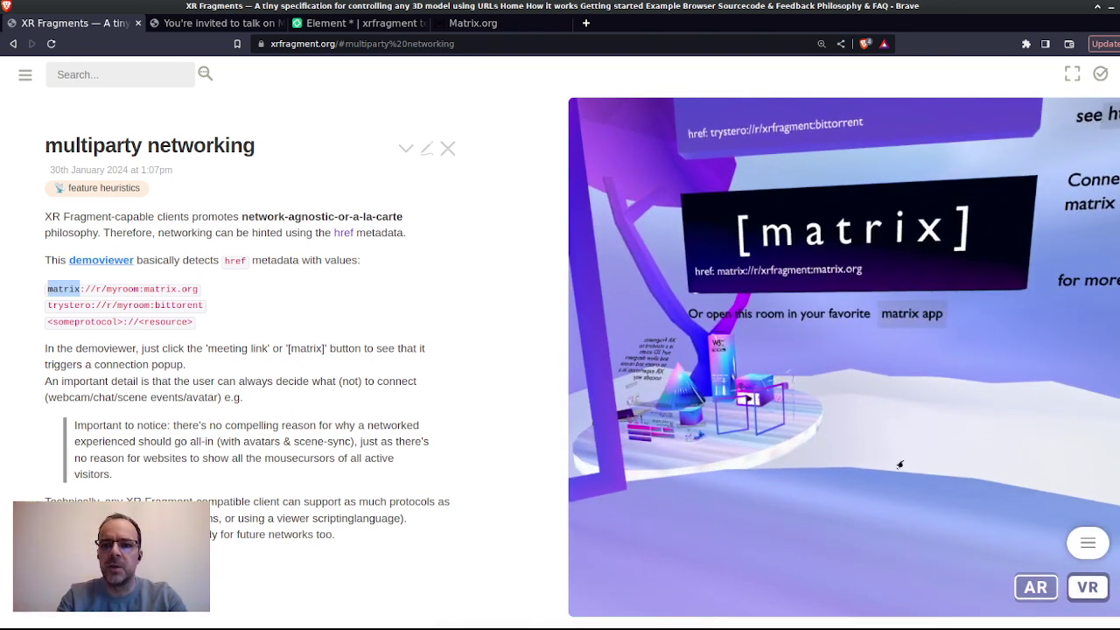
{"action": "left_click", "coordinate": [715, 274]}
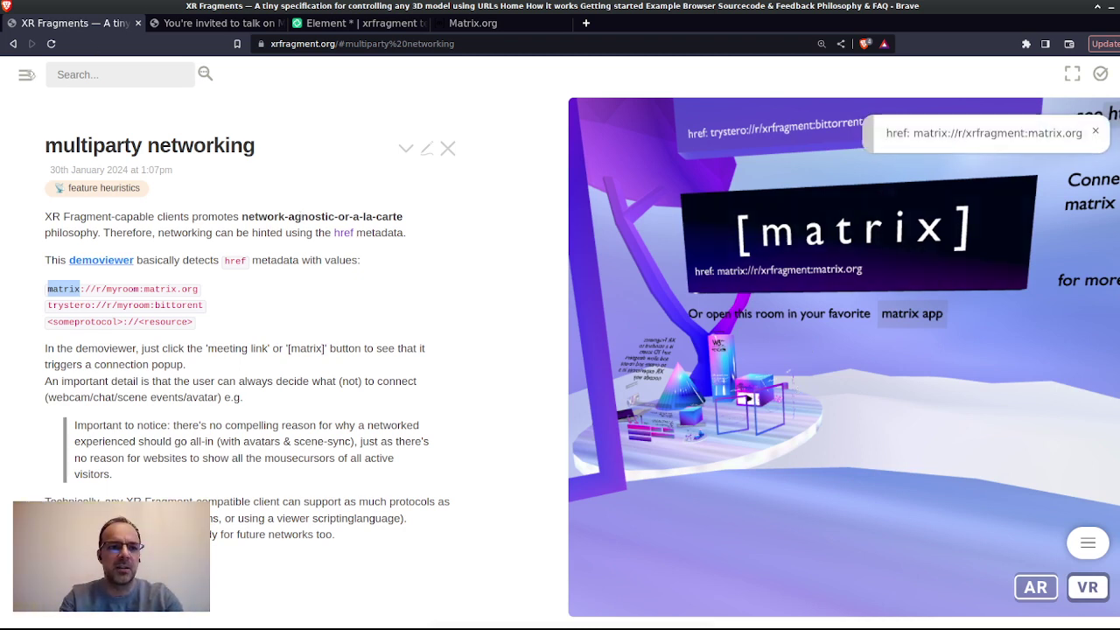
Step: Open the href page from the XR Fragments reference and look through its specification section
{"action": "left_click", "coordinate": [26, 75]}
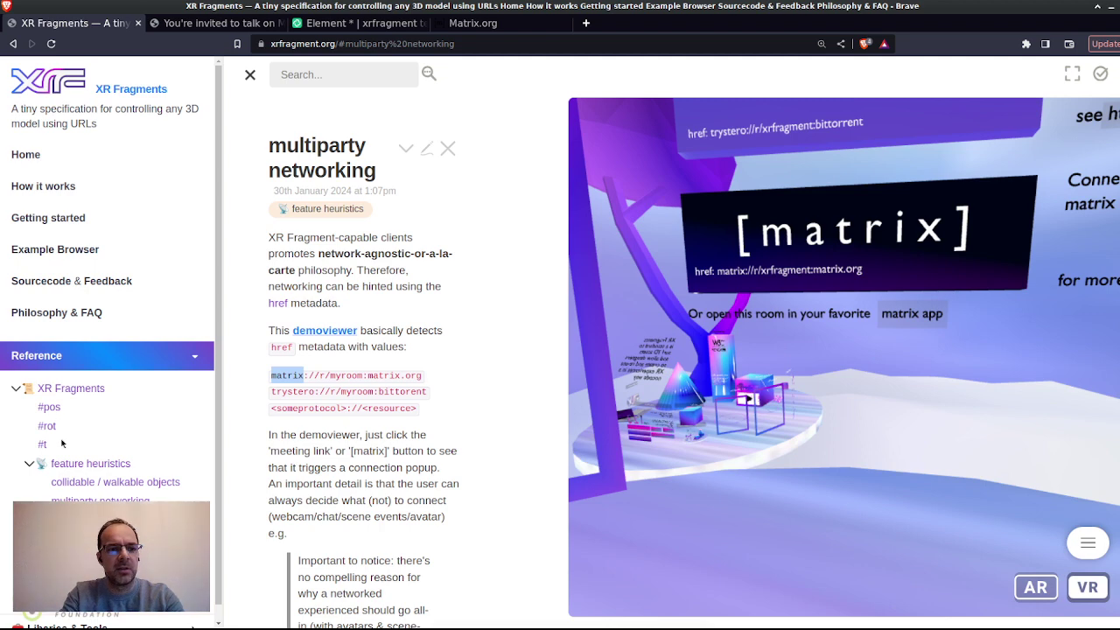
{"action": "scroll", "coordinate": [62, 444], "scroll_direction": "down", "scroll_amount": 1}
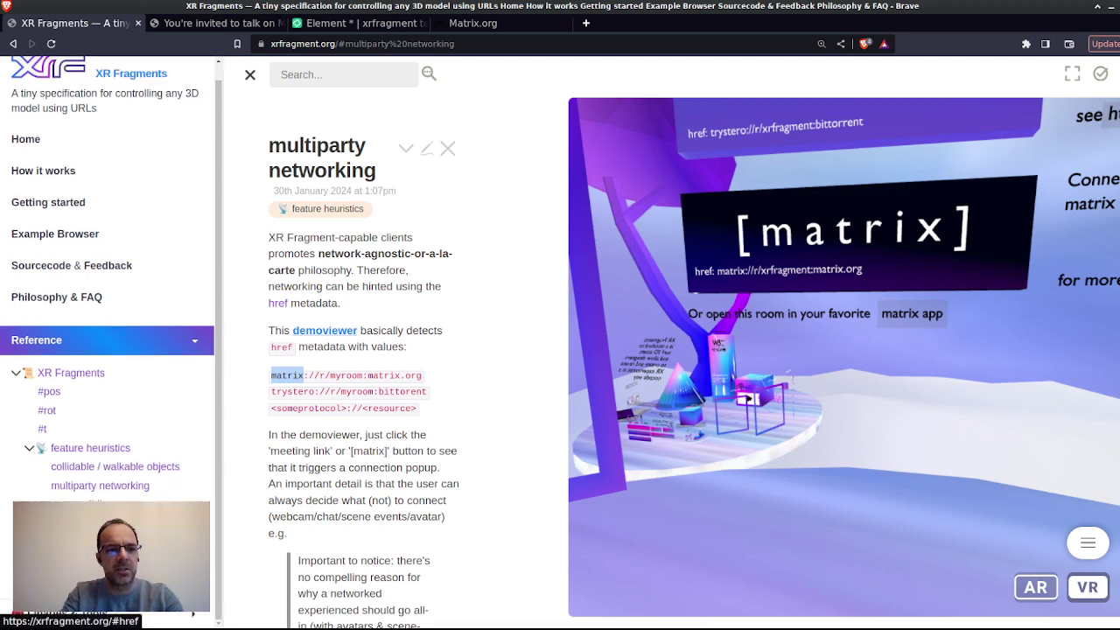
{"action": "left_click", "coordinate": [55, 541]}
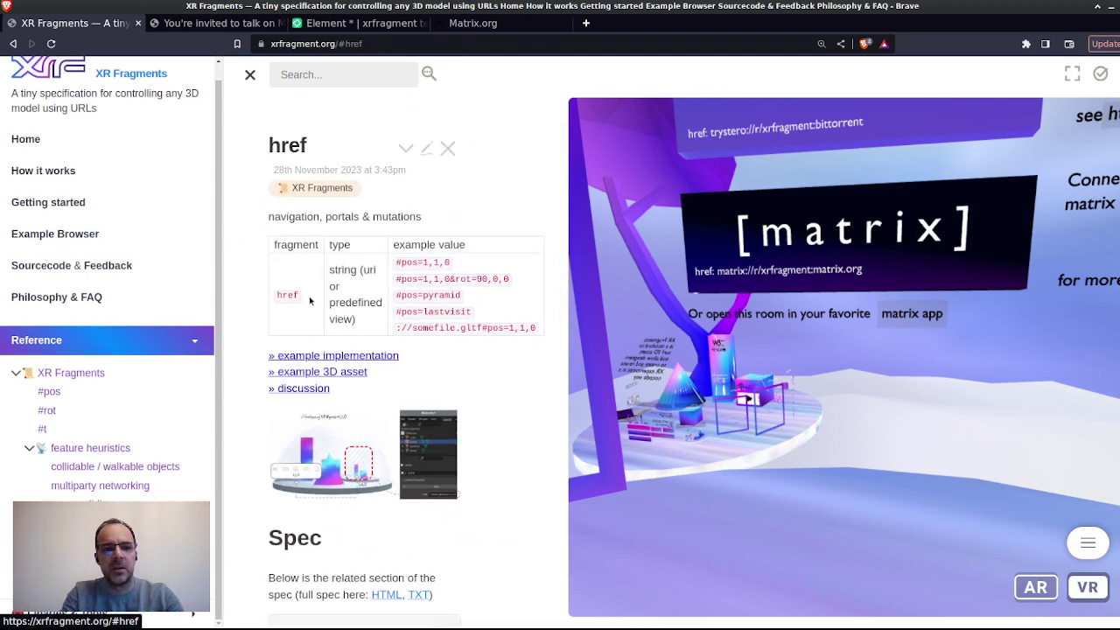
{"action": "scroll", "coordinate": [350, 280], "scroll_direction": "down", "scroll_amount": 5}
{"action": "scroll", "coordinate": [481, 275], "scroll_direction": "up", "scroll_amount": 6}
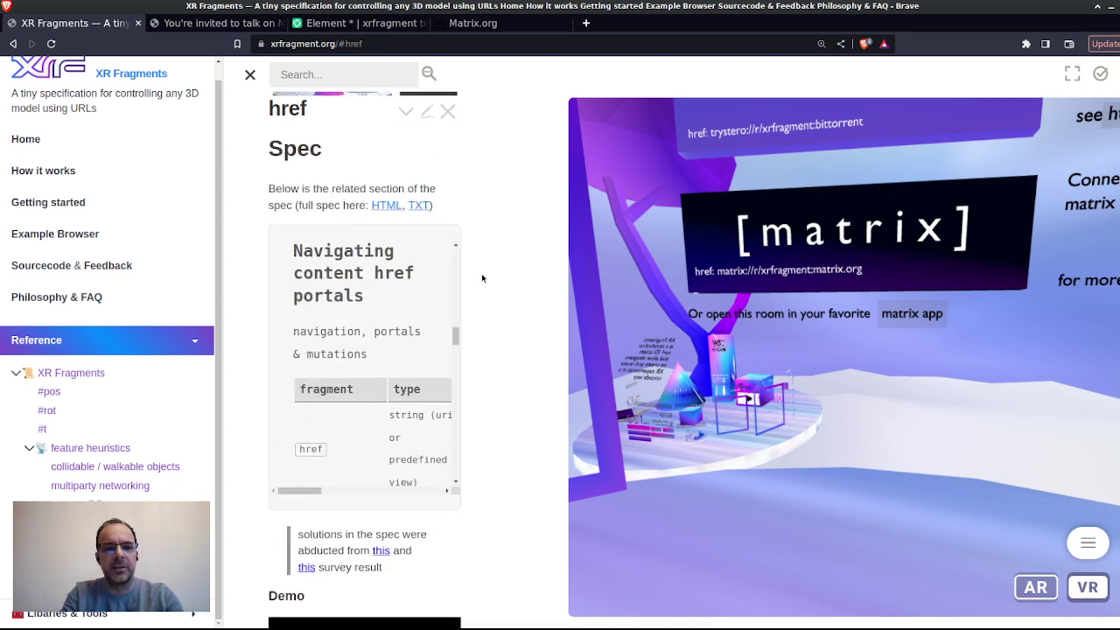
Step: Highlight the #pos=1,1,0 and ://somefile.gltf#pos=1,1,0 example values at full page width, and close the href page
{"action": "left_click", "coordinate": [250, 77]}
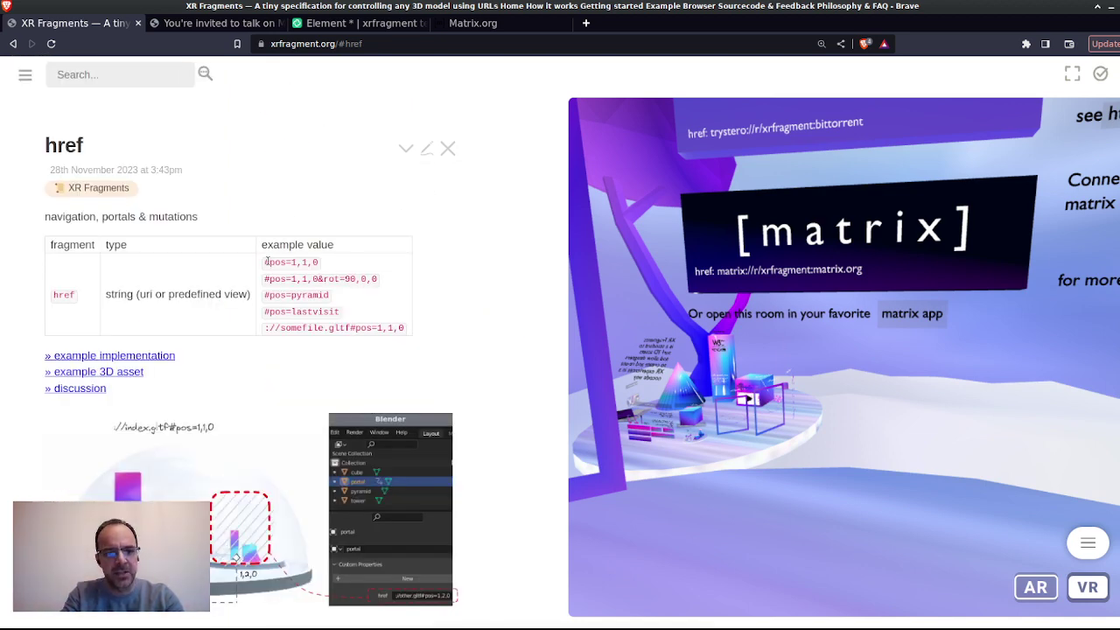
{"action": "left_click_drag", "start_coordinate": [269, 262], "coordinate": [320, 272]}
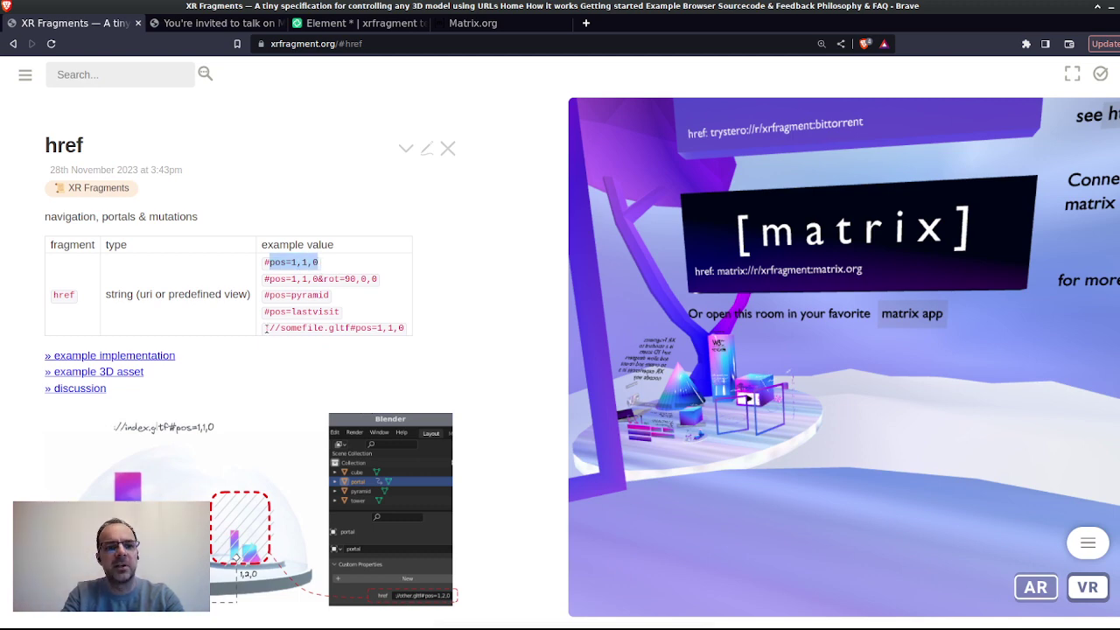
{"action": "left_click_drag", "start_coordinate": [266, 328], "coordinate": [404, 335]}
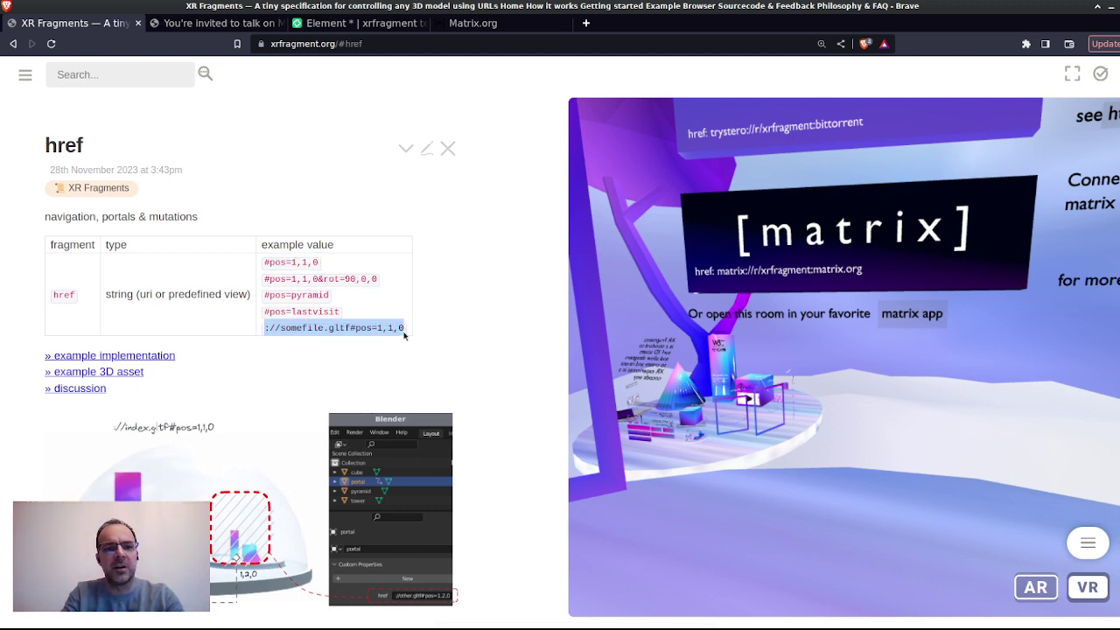
{"action": "left_click", "coordinate": [447, 149]}
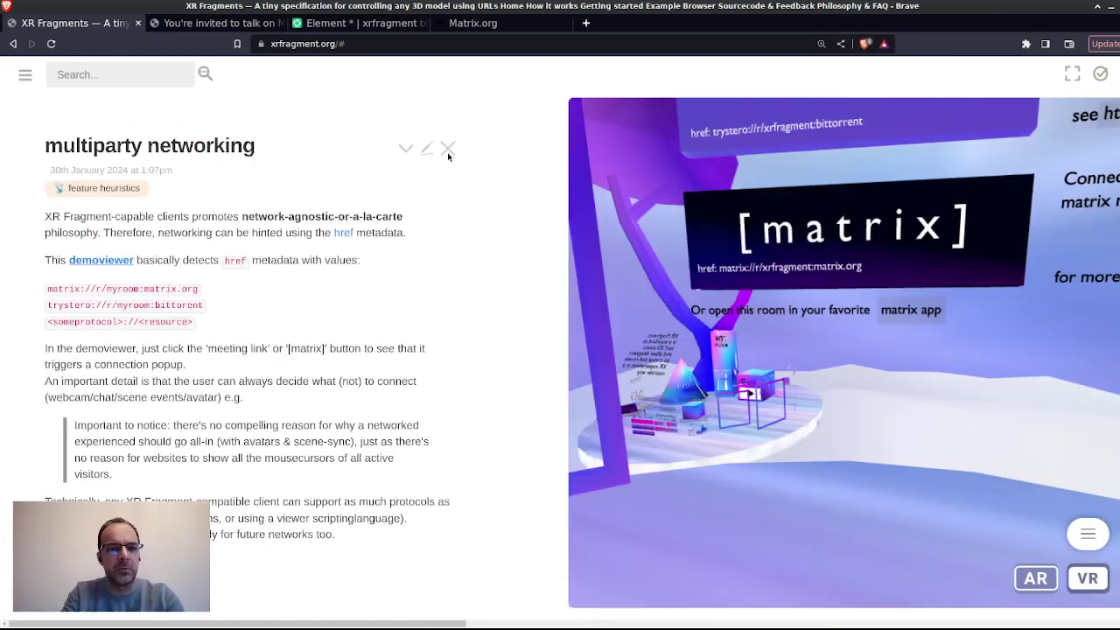
Step: Open the matrix connection dialog from the [matrix] board, examine its channel field, and close the dialog
{"action": "left_click", "coordinate": [978, 274]}
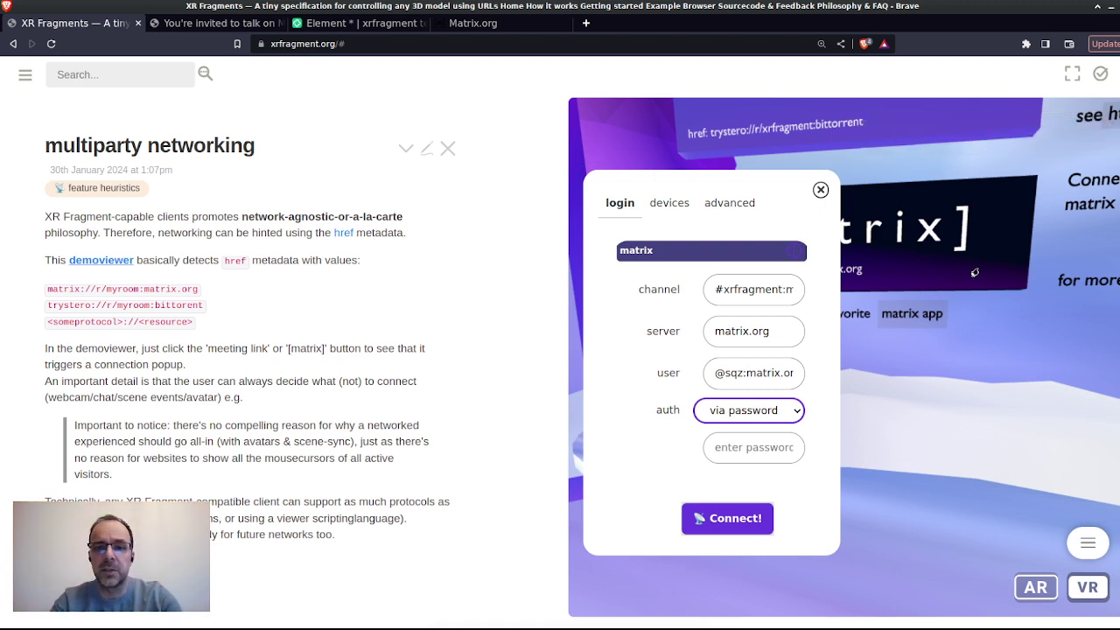
{"action": "left_click_drag", "start_coordinate": [738, 290], "coordinate": [709, 290]}
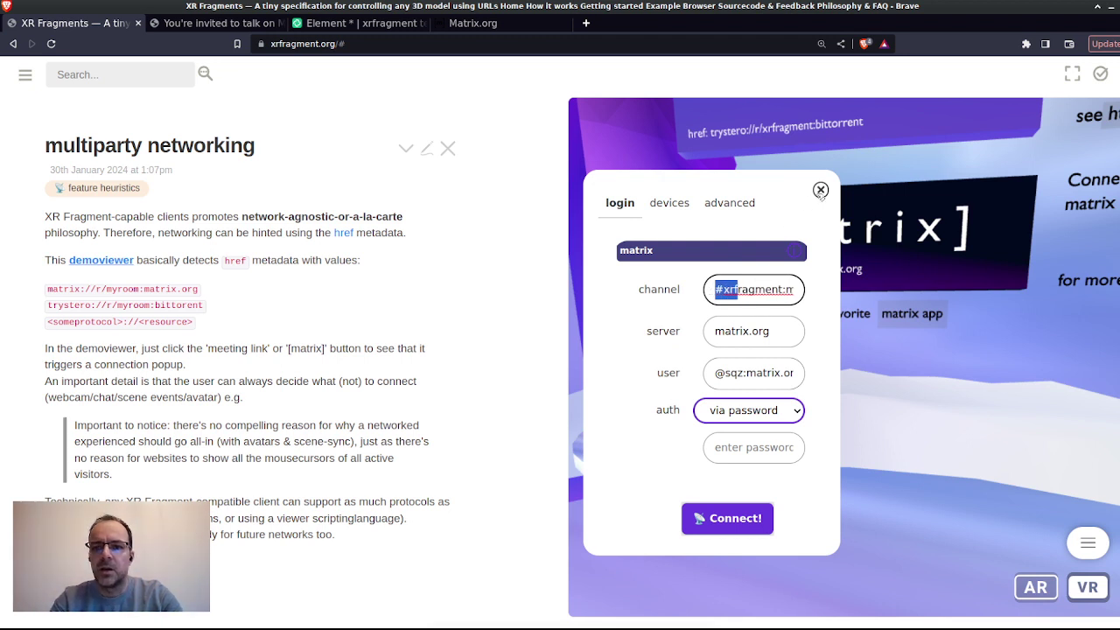
{"action": "left_click", "coordinate": [820, 191]}
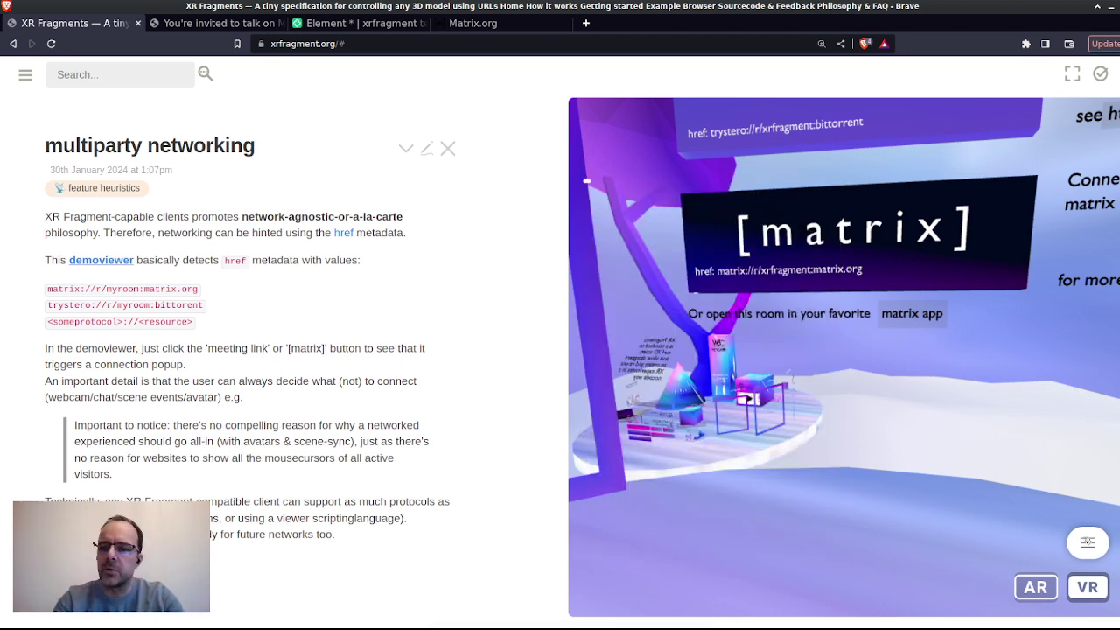
Step: In the viewer's advanced connection settings, set Webcam to No thanks, Chat to [Matrix] and World sync to No thanks, and close the dialog
{"action": "left_click", "coordinate": [1088, 543]}
{"action": "left_click", "coordinate": [1052, 372]}
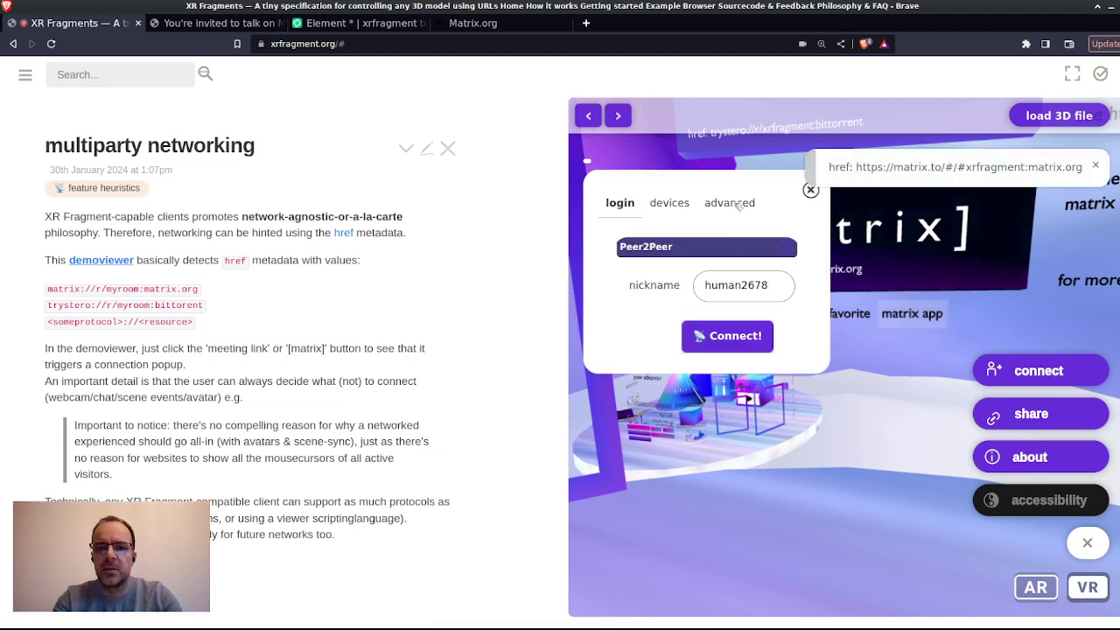
{"action": "left_click", "coordinate": [743, 215]}
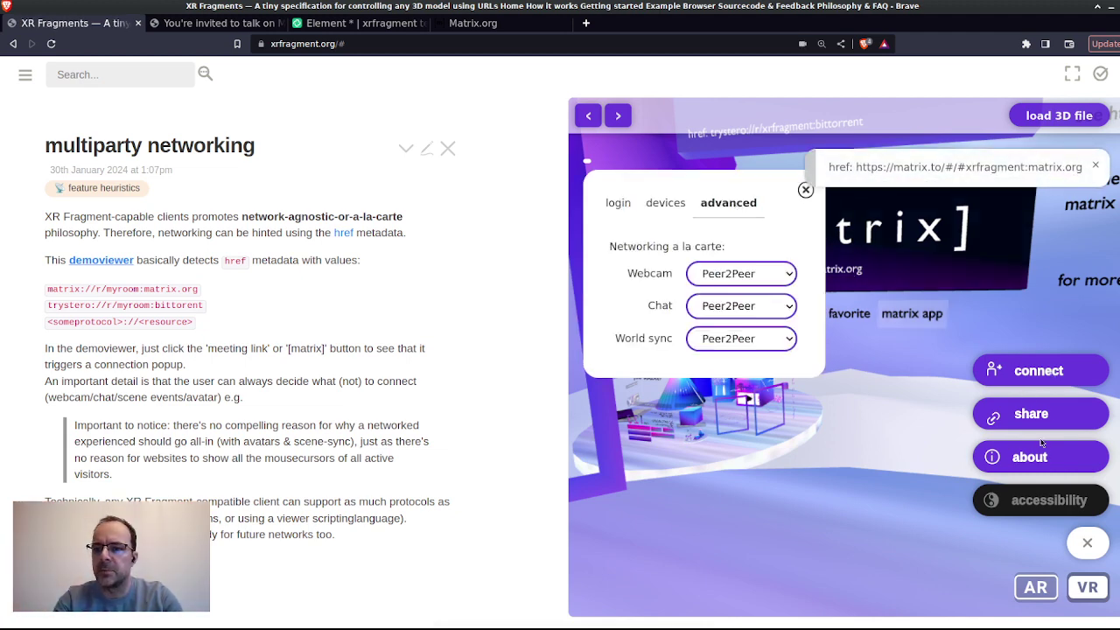
{"action": "left_click", "coordinate": [783, 275]}
{"action": "left_click", "coordinate": [765, 295]}
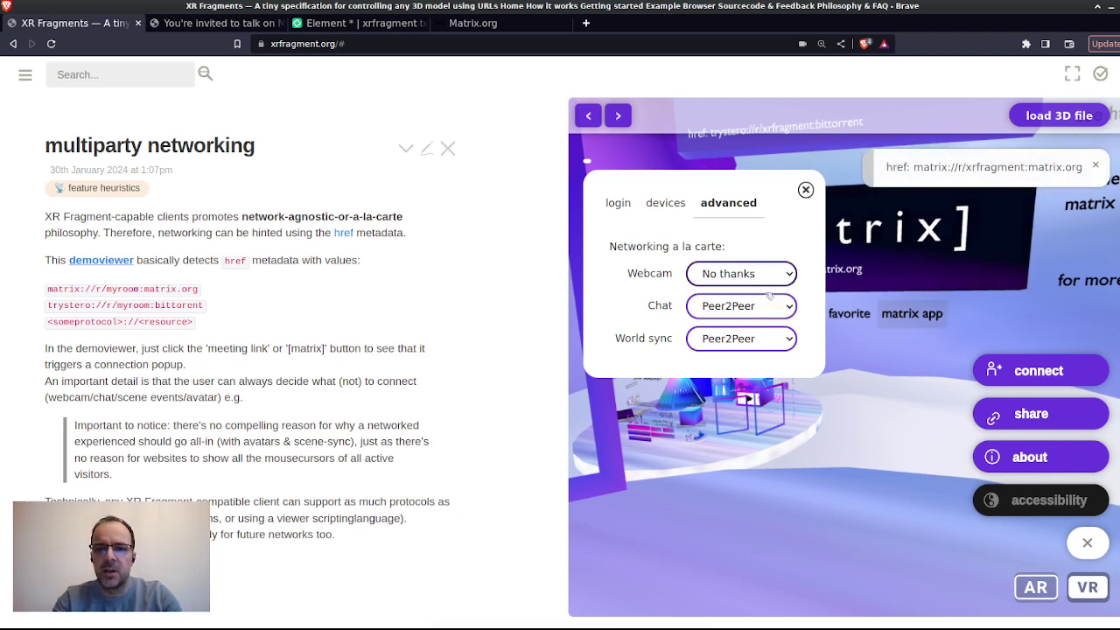
{"action": "left_click", "coordinate": [776, 308]}
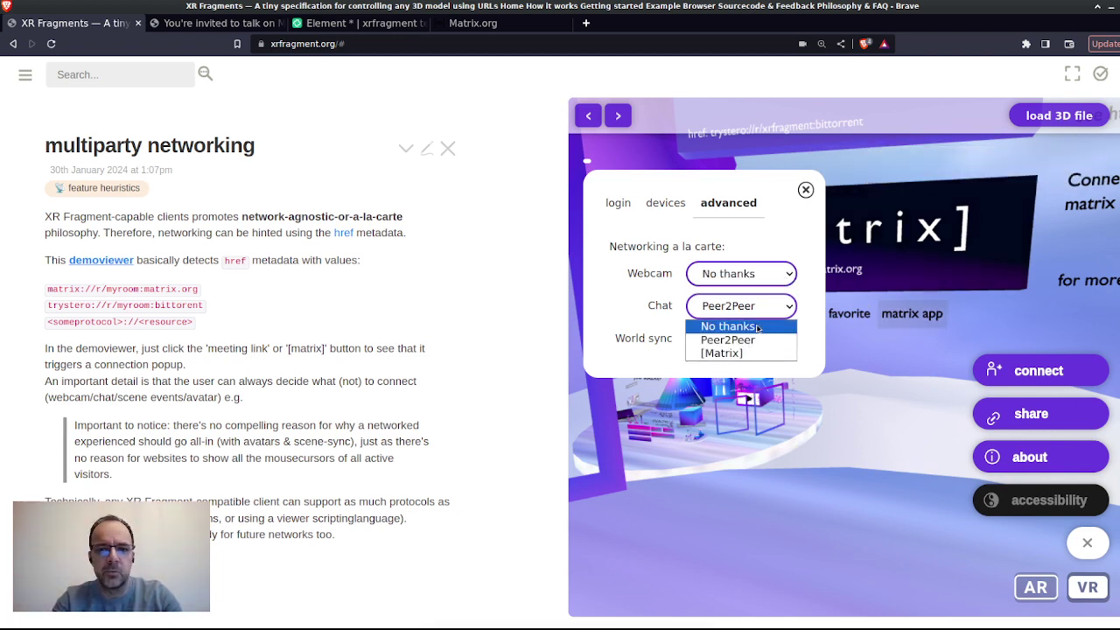
{"action": "left_click", "coordinate": [770, 354]}
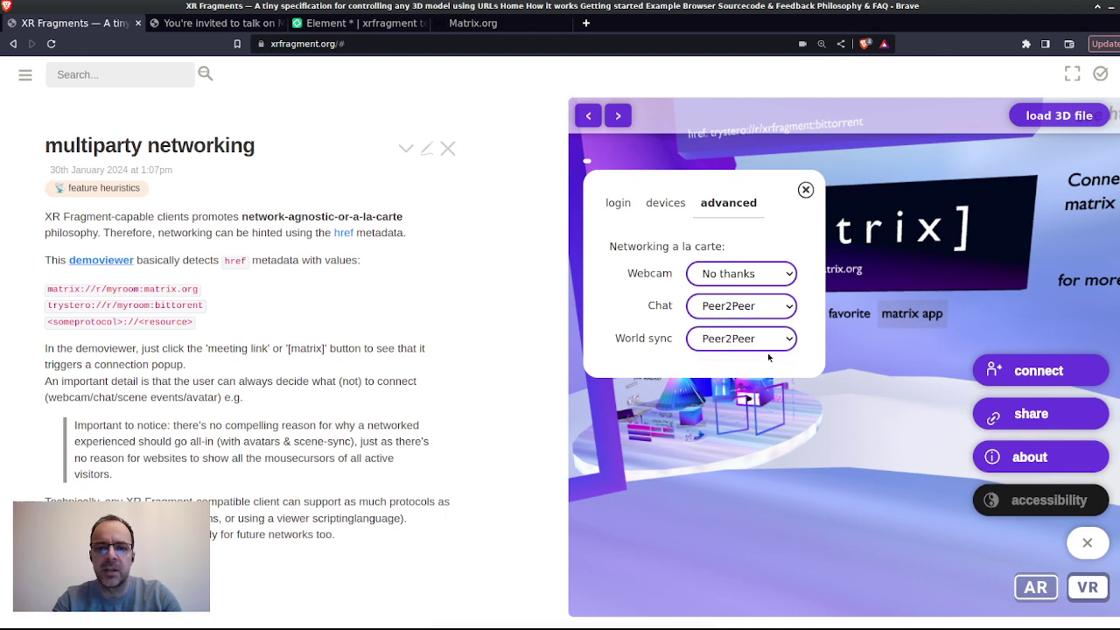
{"action": "left_click", "coordinate": [748, 343]}
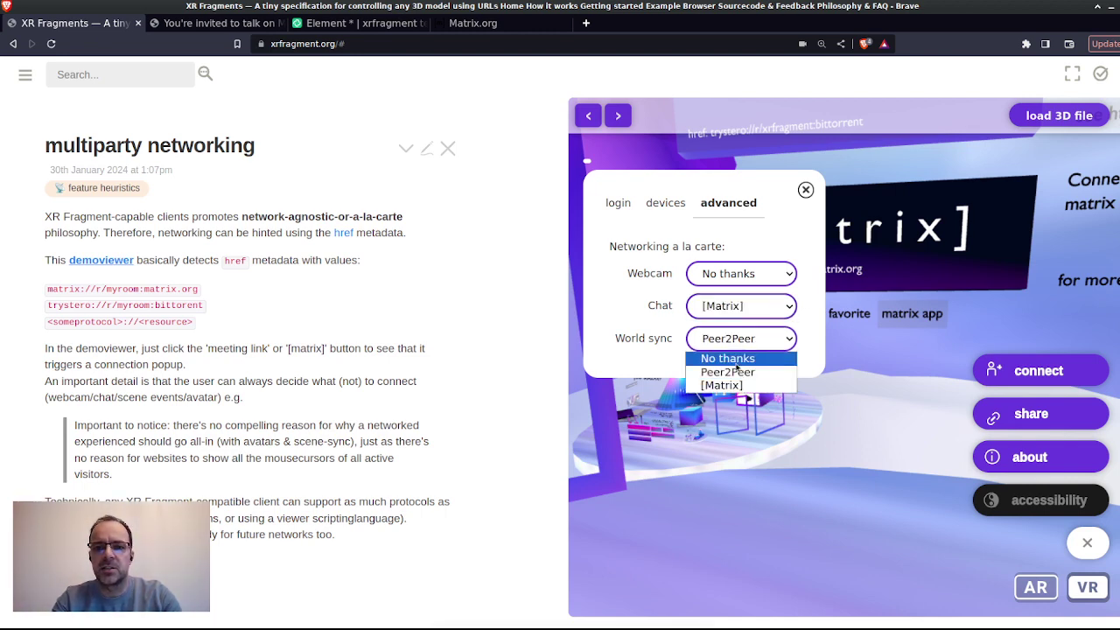
{"action": "left_click", "coordinate": [744, 359]}
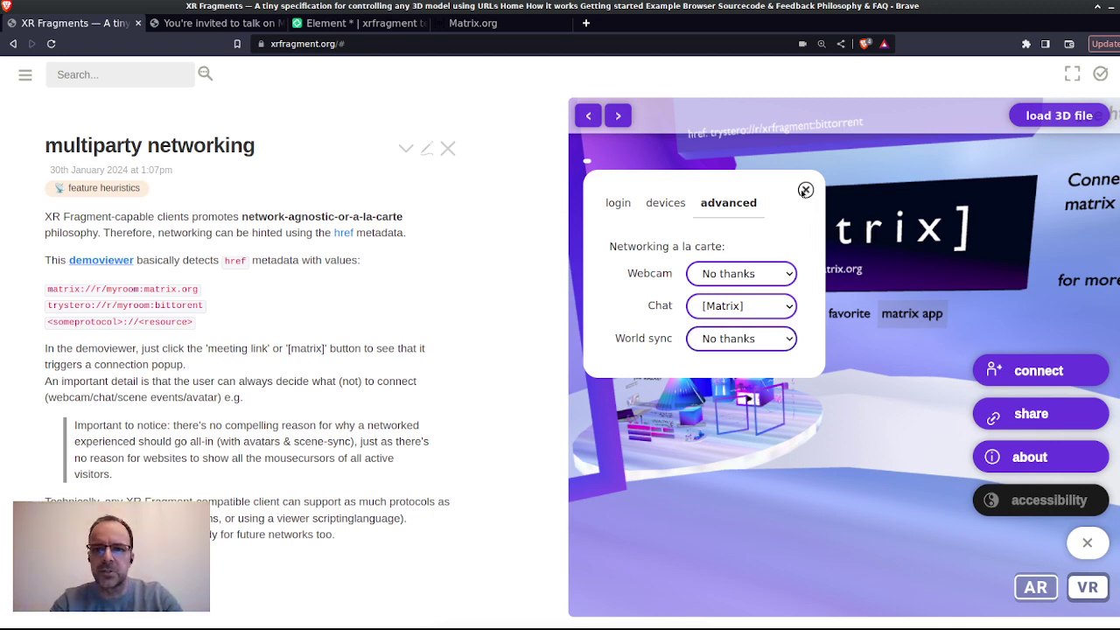
{"action": "left_click", "coordinate": [805, 191]}
Step: Open the full-window demo viewer from the site's sidebar and move up to the "Connect to others" boards
{"action": "left_click", "coordinate": [25, 76]}
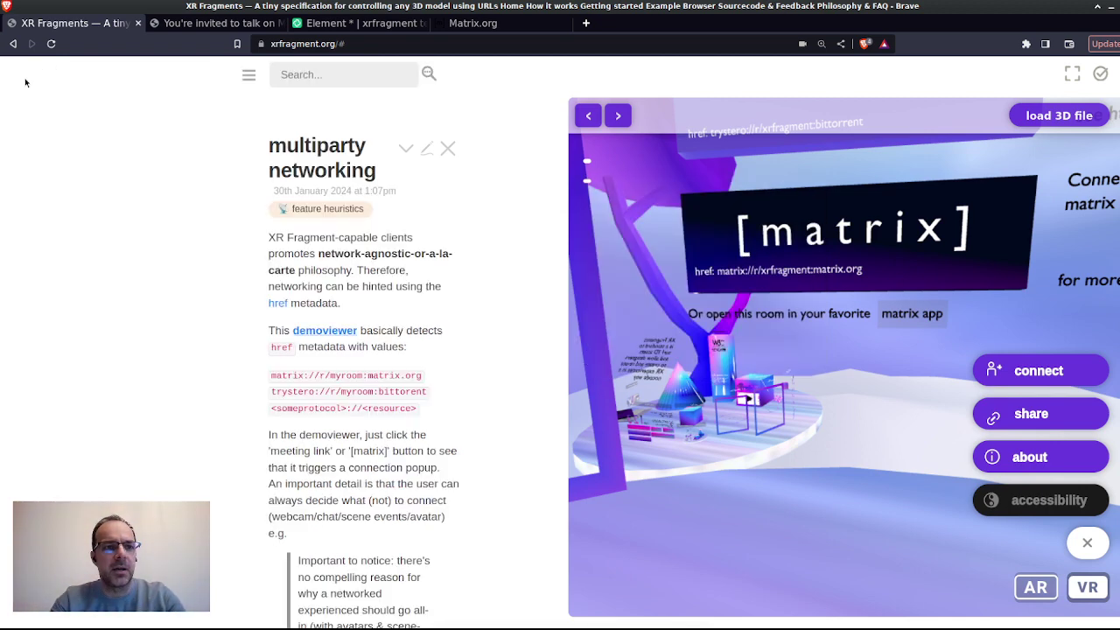
{"action": "left_click", "coordinate": [63, 238]}
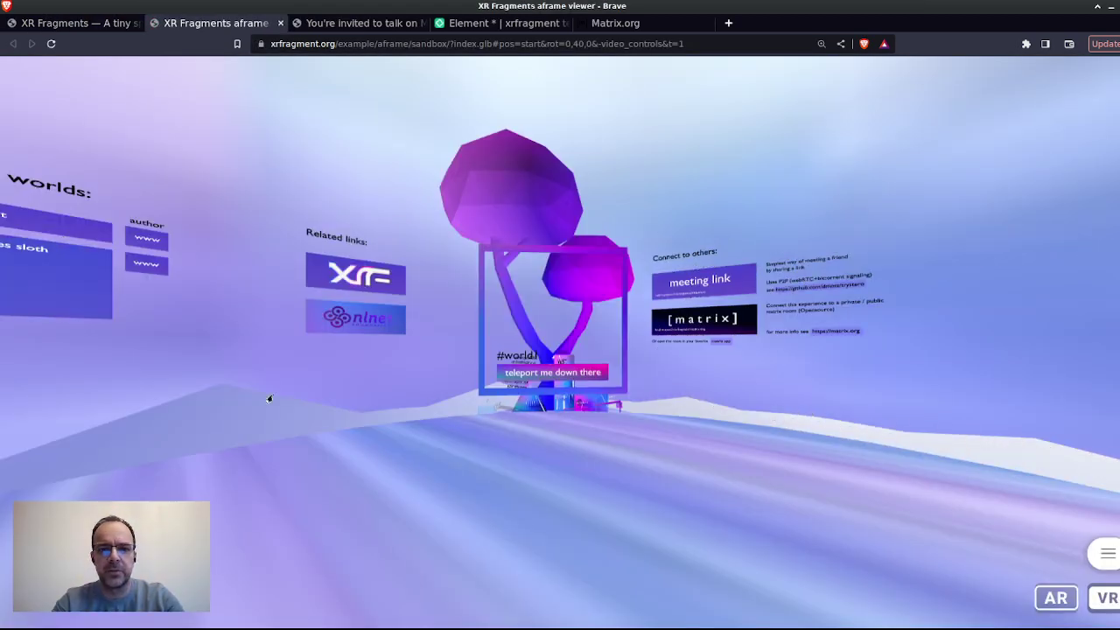
{"action": "left_click_drag", "start_coordinate": [554, 462], "coordinate": [682, 478]}
{"action": "key", "text": "w"}
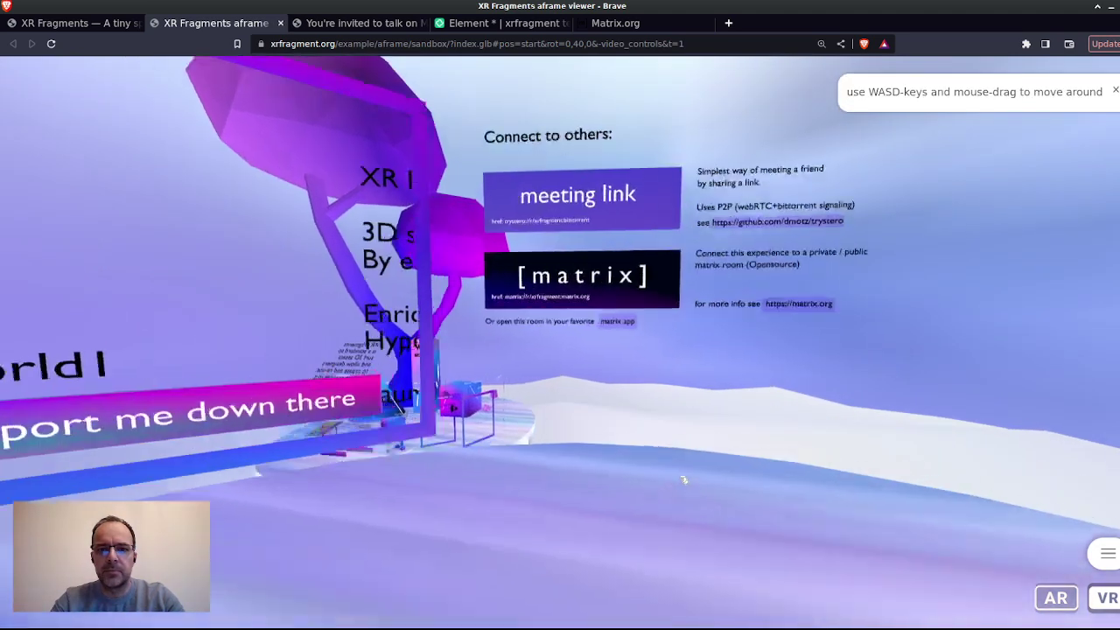
Step: Open the matrix app link below the [matrix] board, look through the listed Matrix clients, and close the page
{"action": "left_click", "coordinate": [626, 324]}
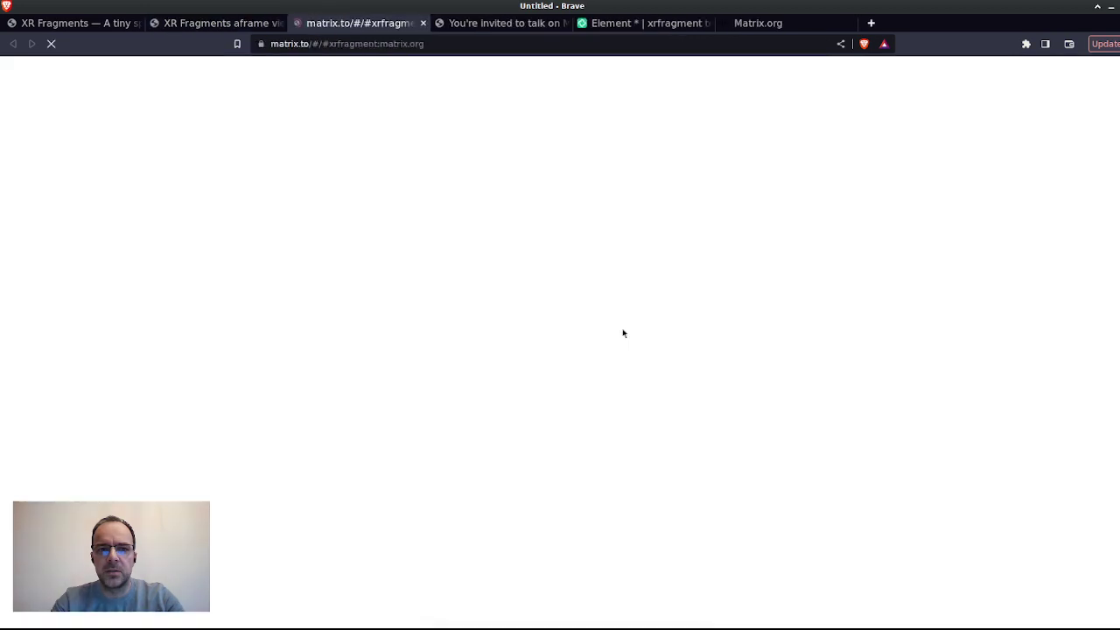
{"action": "scroll", "coordinate": [510, 265], "scroll_direction": "down", "scroll_amount": 10}
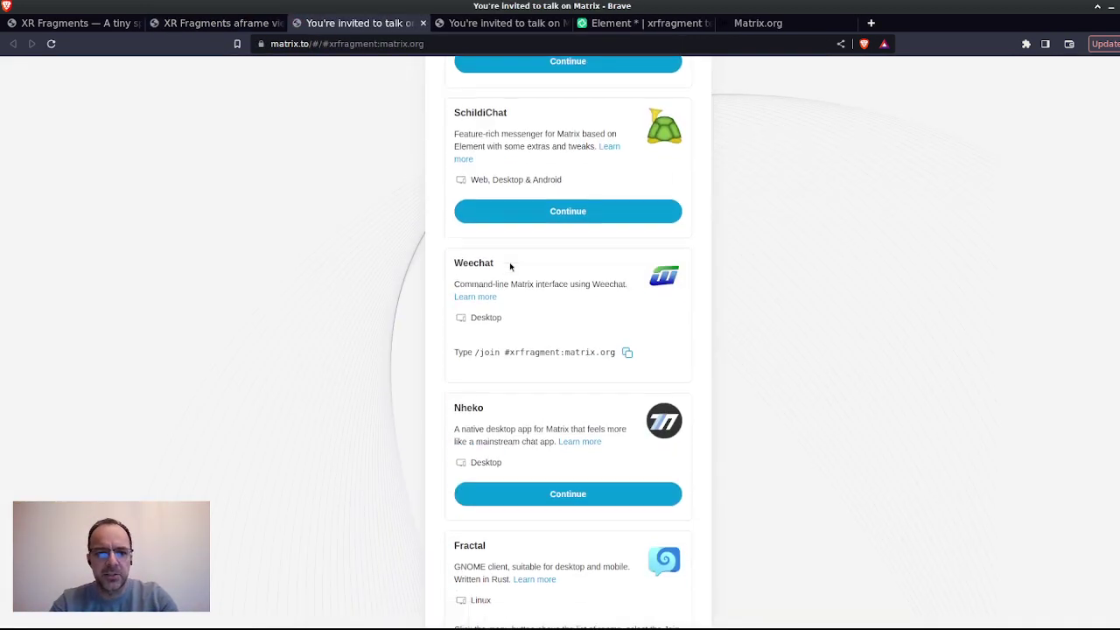
{"action": "scroll", "coordinate": [510, 265], "scroll_direction": "down", "scroll_amount": 10}
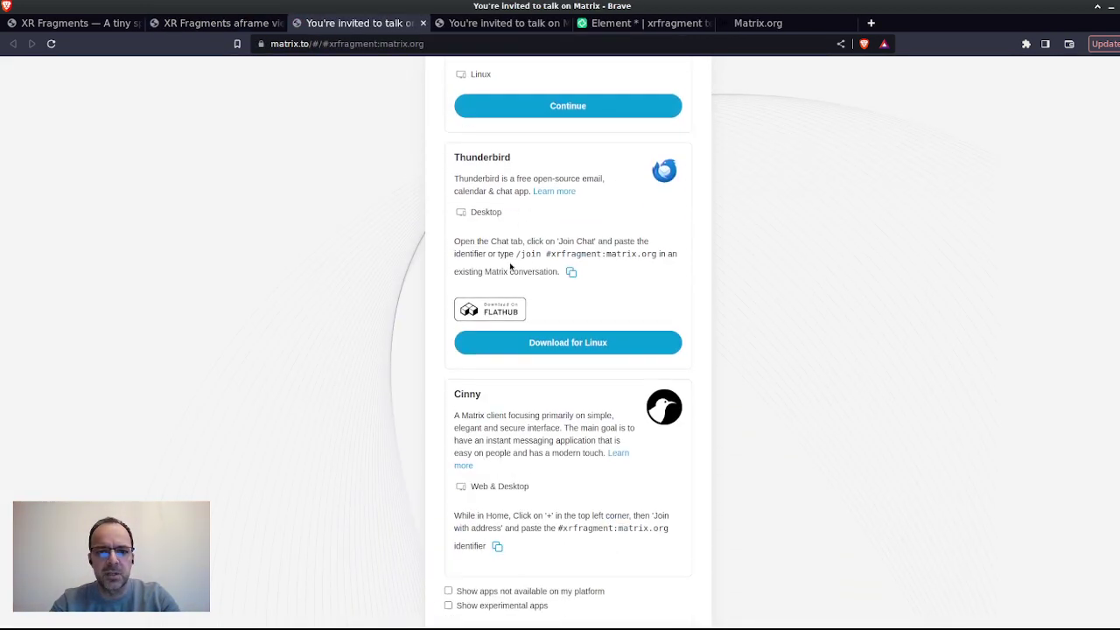
{"action": "scroll", "coordinate": [509, 261], "scroll_direction": "up", "scroll_amount": 5}
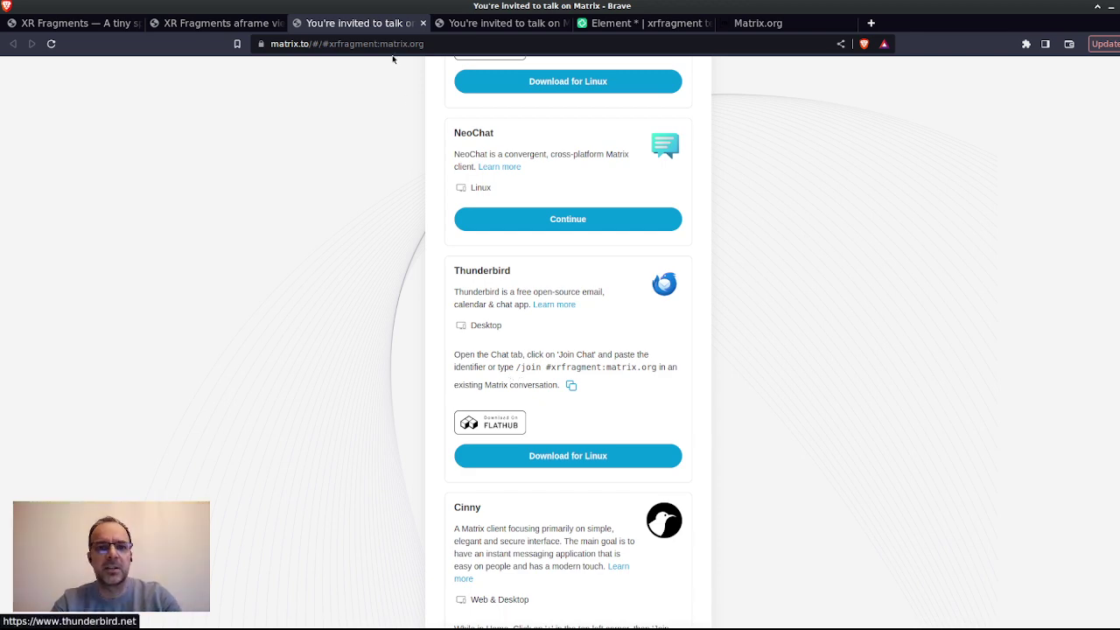
{"action": "left_click", "coordinate": [425, 24]}
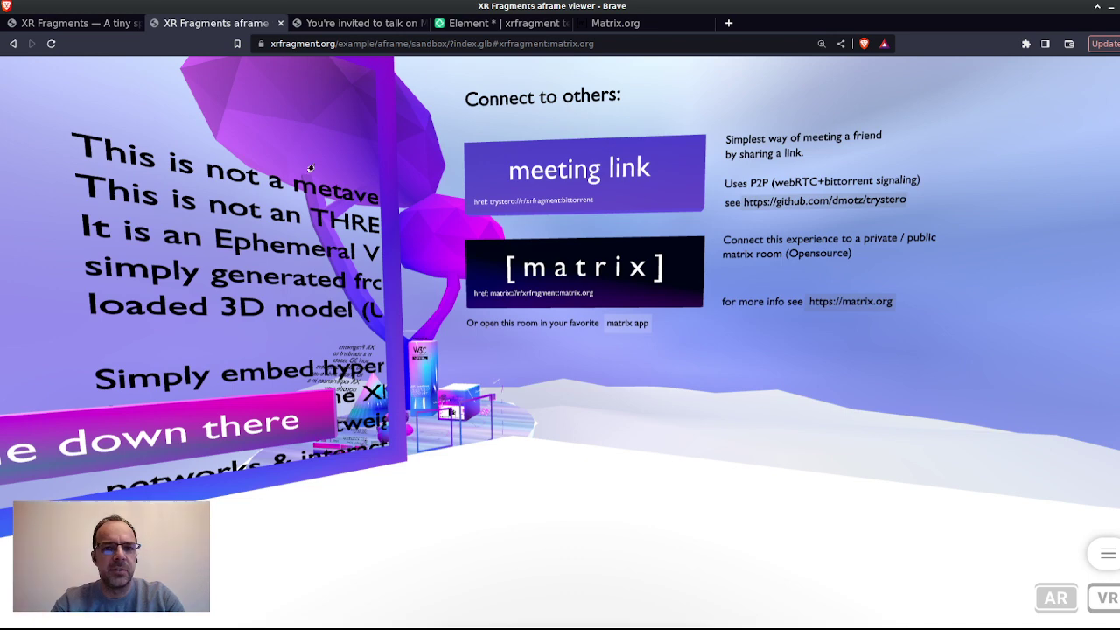
Step: Open the [matrix] board's connection dialog and change the channel to #xrfragment-test, checking it against the xrfragment testroom in Element
{"action": "left_click", "coordinate": [644, 302]}
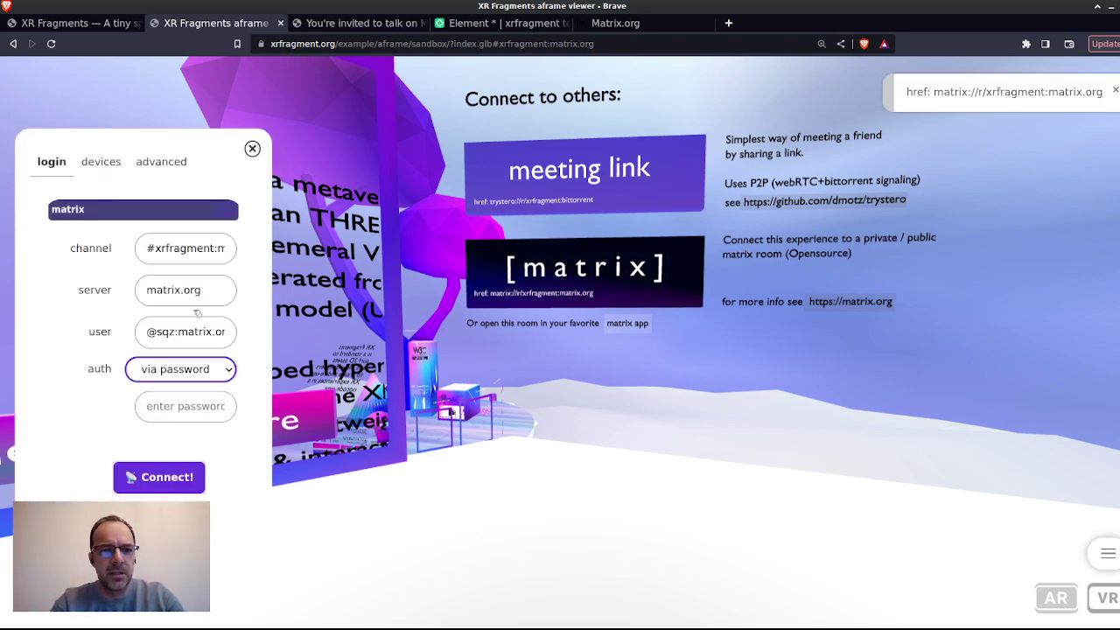
{"action": "left_click", "coordinate": [175, 411]}
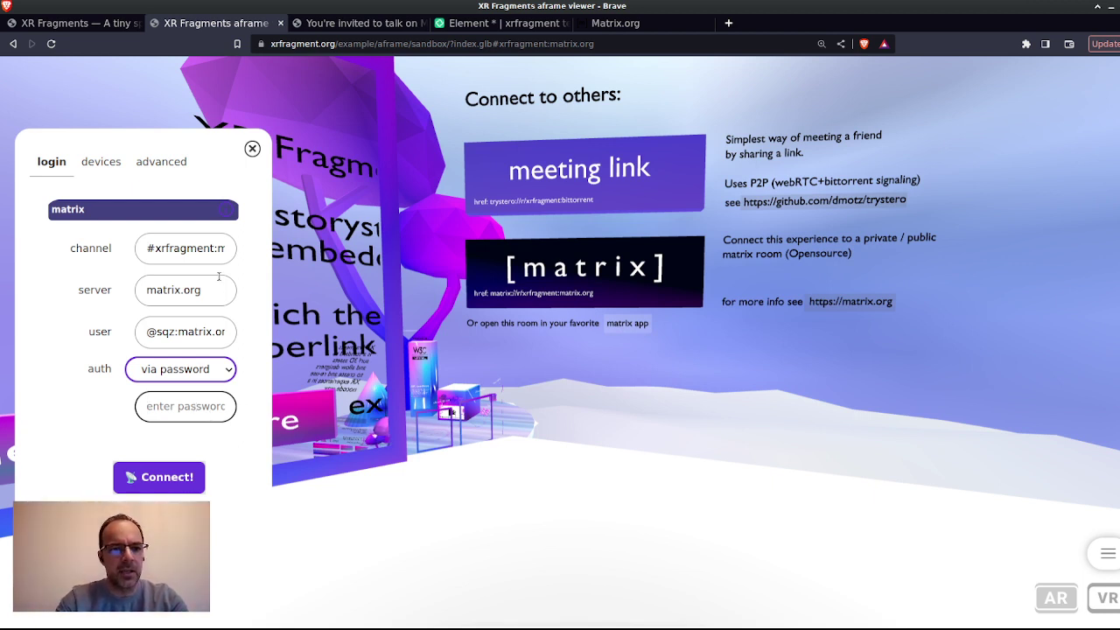
{"action": "left_click", "coordinate": [212, 249]}
{"action": "type", "text": "-test"}
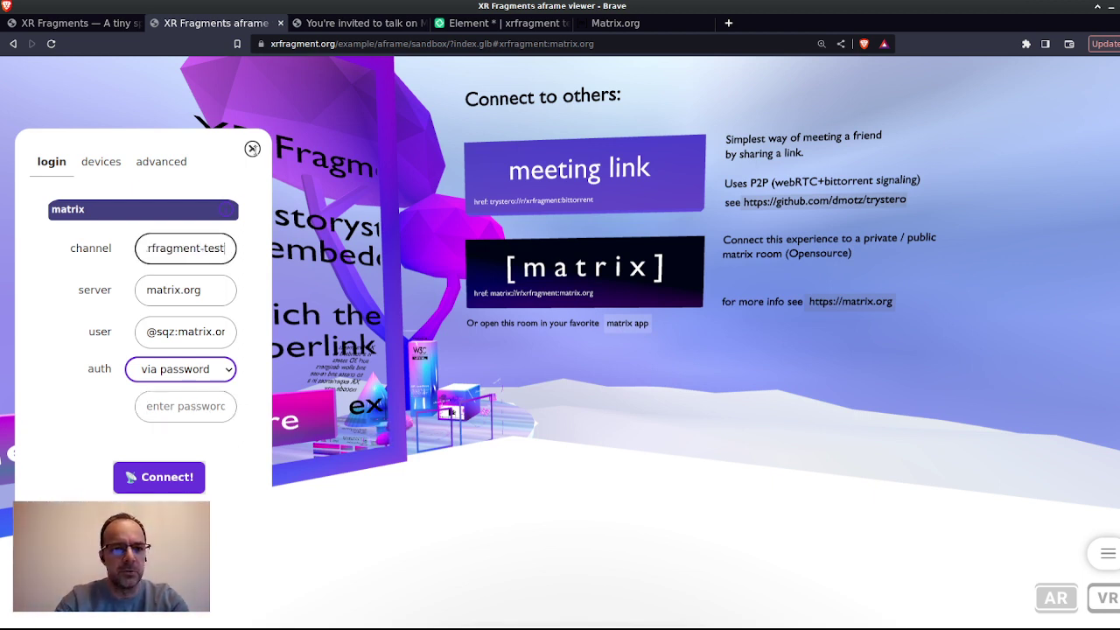
{"action": "left_click", "coordinate": [466, 23]}
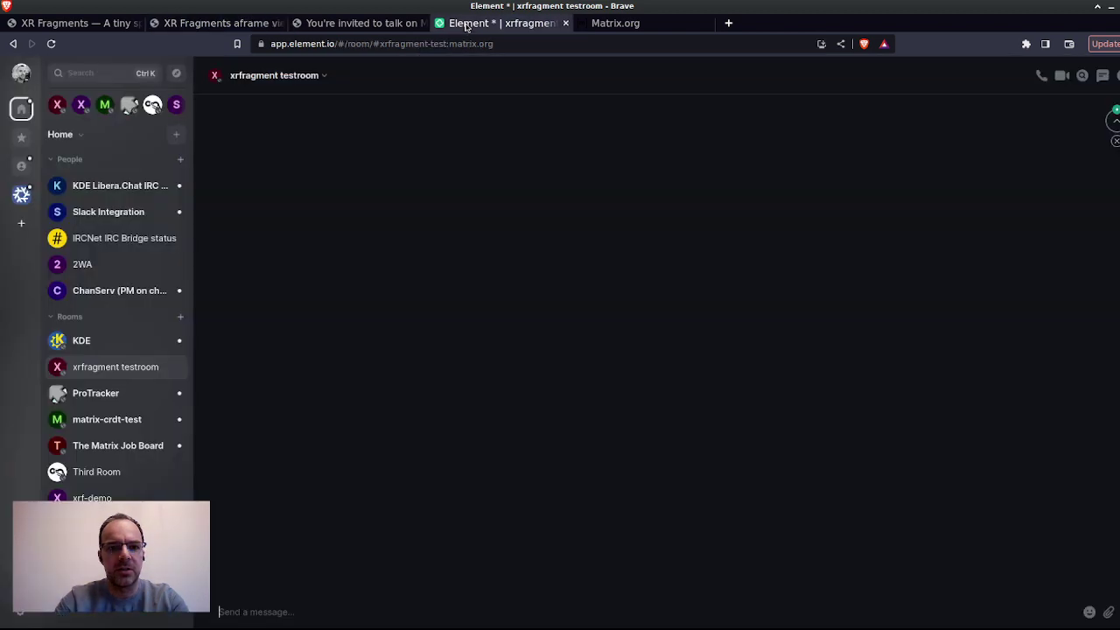
{"action": "left_click", "coordinate": [229, 27]}
Step: Fill in the Matrix account password from the password manager by entering the key passphrase, and connect without saving the password in the browser
{"action": "left_click", "coordinate": [190, 407]}
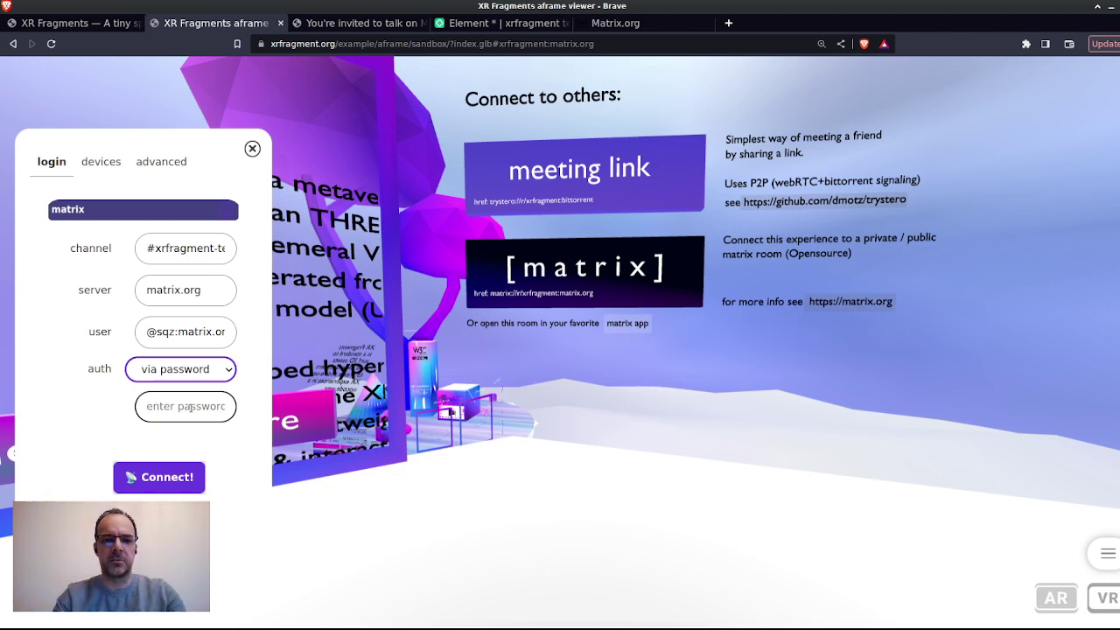
{"action": "key", "text": "alt+F2"}
{"action": "key", "text": "shift+Right"}
{"action": "key", "text": "shift+Right"}
{"action": "key", "text": "shift+Right"}
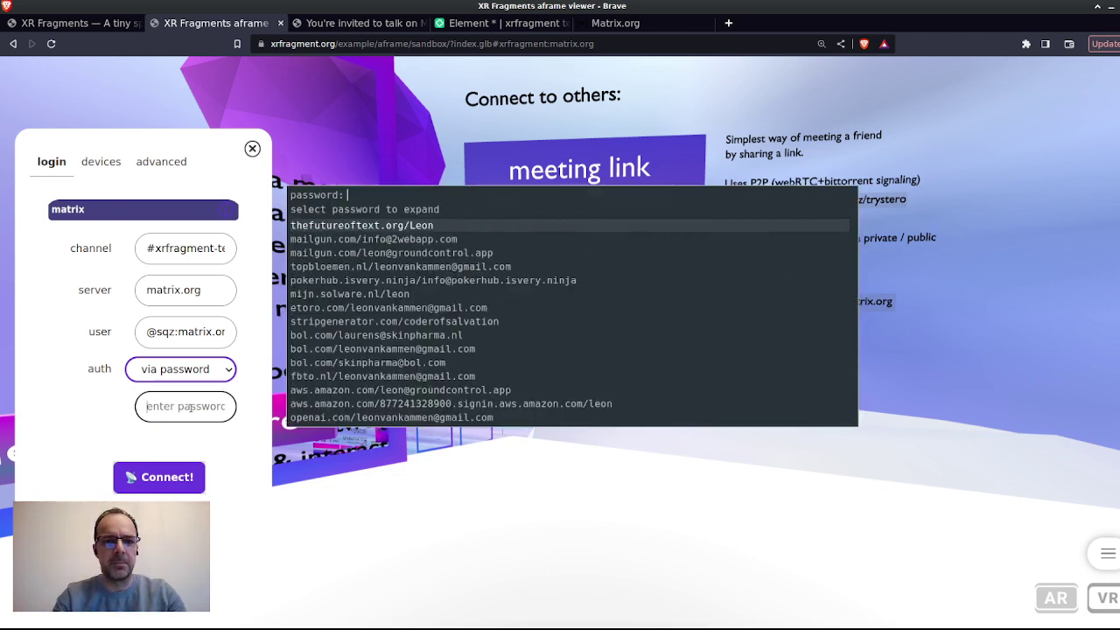
{"action": "type", "text": "matrix"}
{"action": "key", "text": "Down"}
{"action": "key", "text": "Return"}
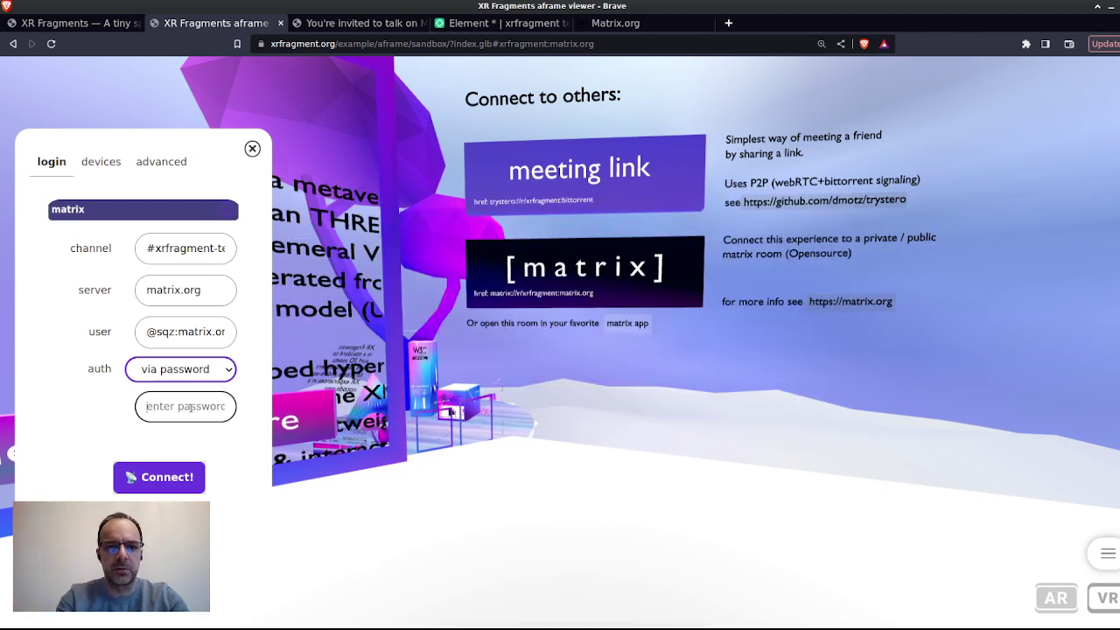
{"action": "type", "text": "*******************"}
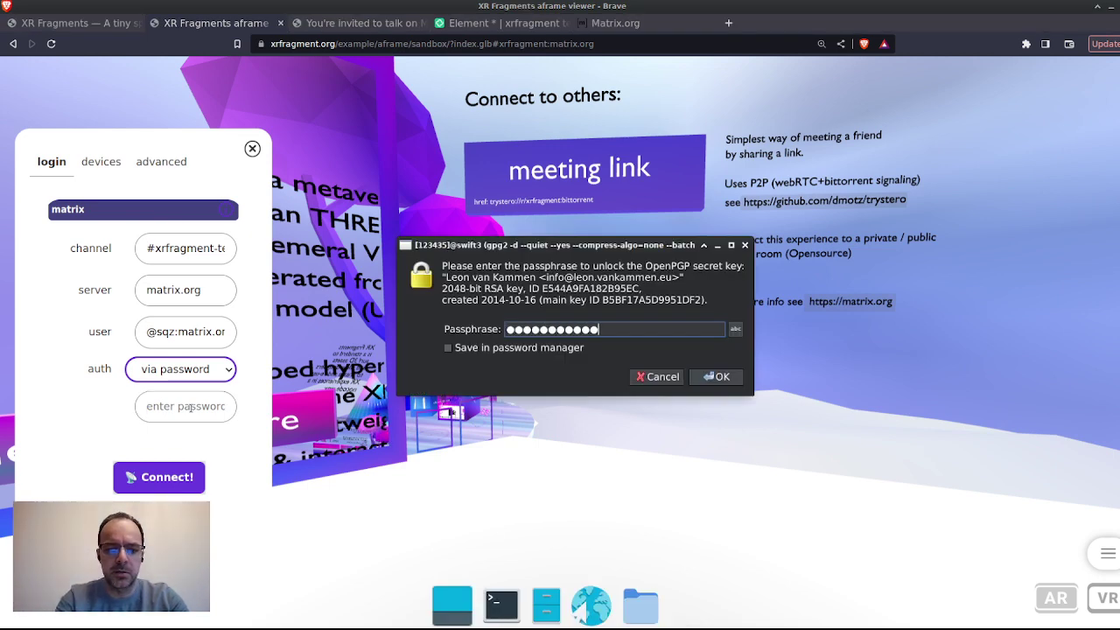
{"action": "key", "text": "Return"}
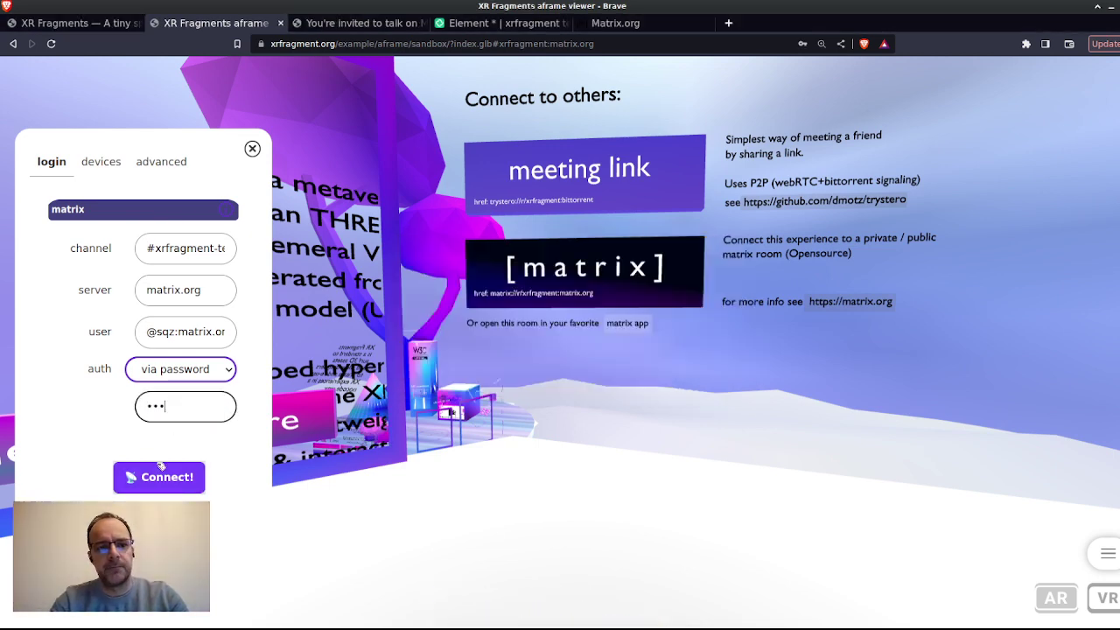
{"action": "left_click", "coordinate": [157, 478]}
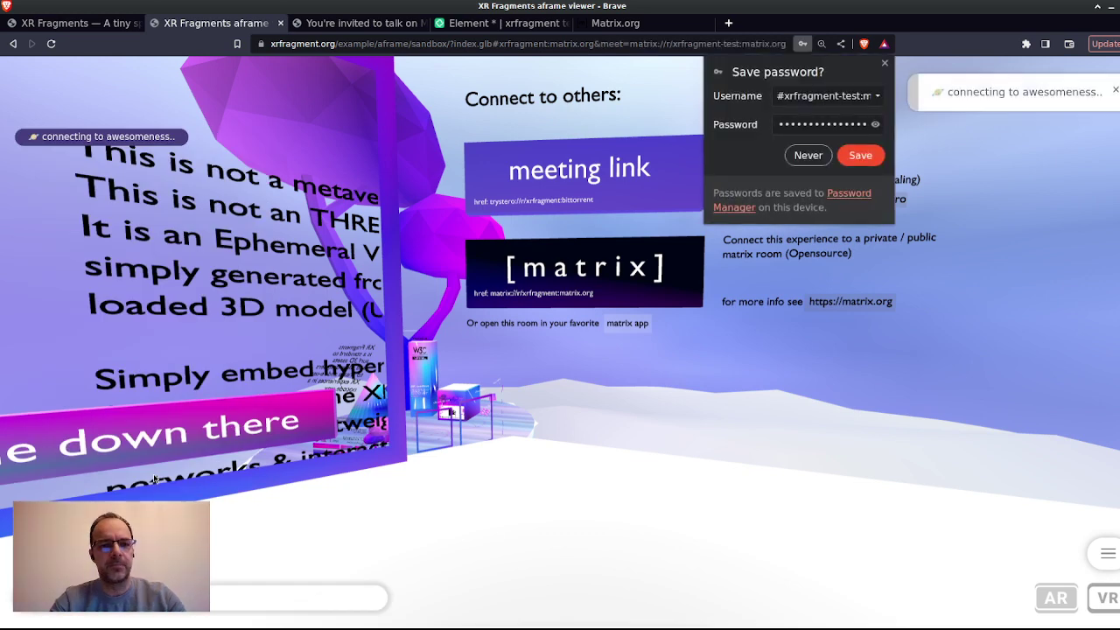
{"action": "left_click", "coordinate": [884, 64]}
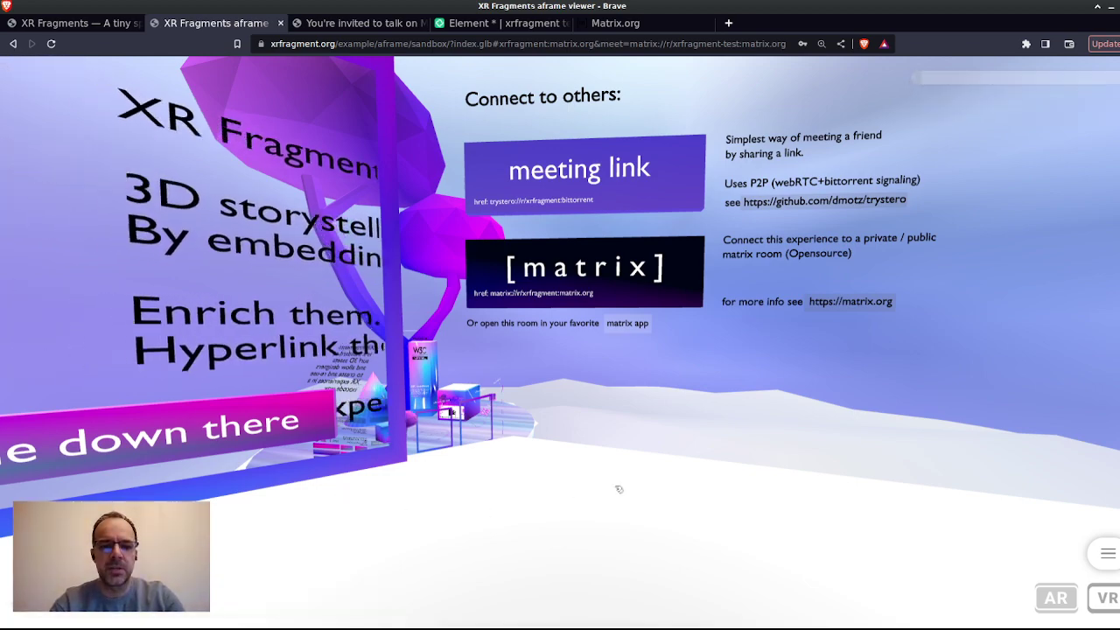
Step: Move to the #world1 portal and teleport down to scene1
{"action": "left_click_drag", "start_coordinate": [618, 487], "coordinate": [519, 516]}
{"action": "key", "text": "w"}
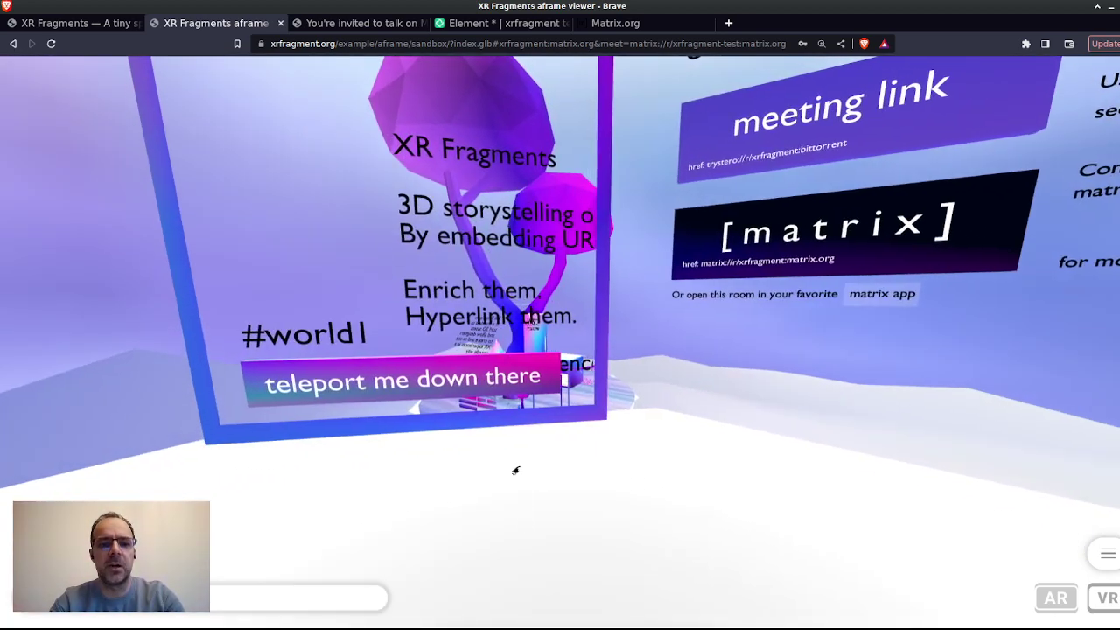
{"action": "left_click", "coordinate": [511, 368]}
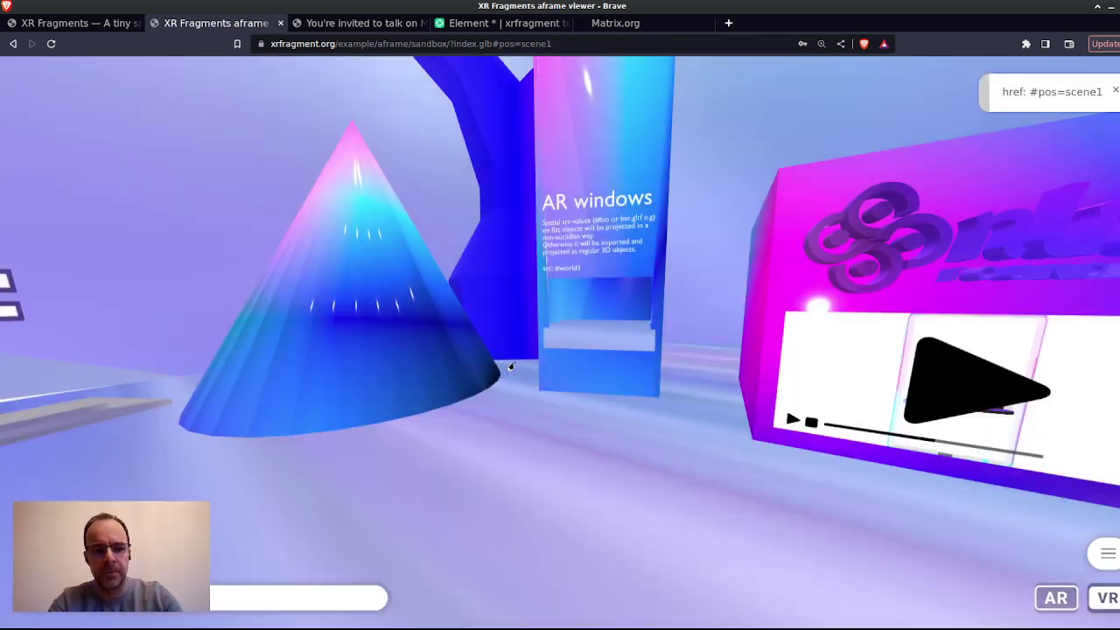
Step: Approach the NLnet Foundation cube in scene1 and start its video
{"action": "left_click_drag", "start_coordinate": [491, 482], "coordinate": [786, 521]}
{"action": "key", "text": "w"}
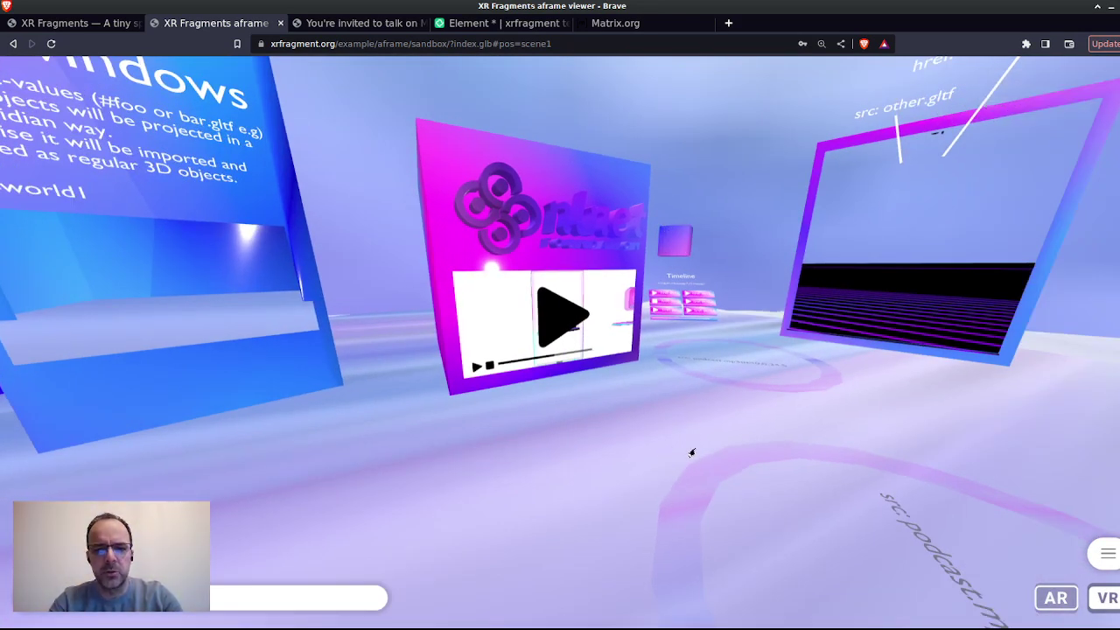
{"action": "left_click_drag", "start_coordinate": [597, 436], "coordinate": [640, 428]}
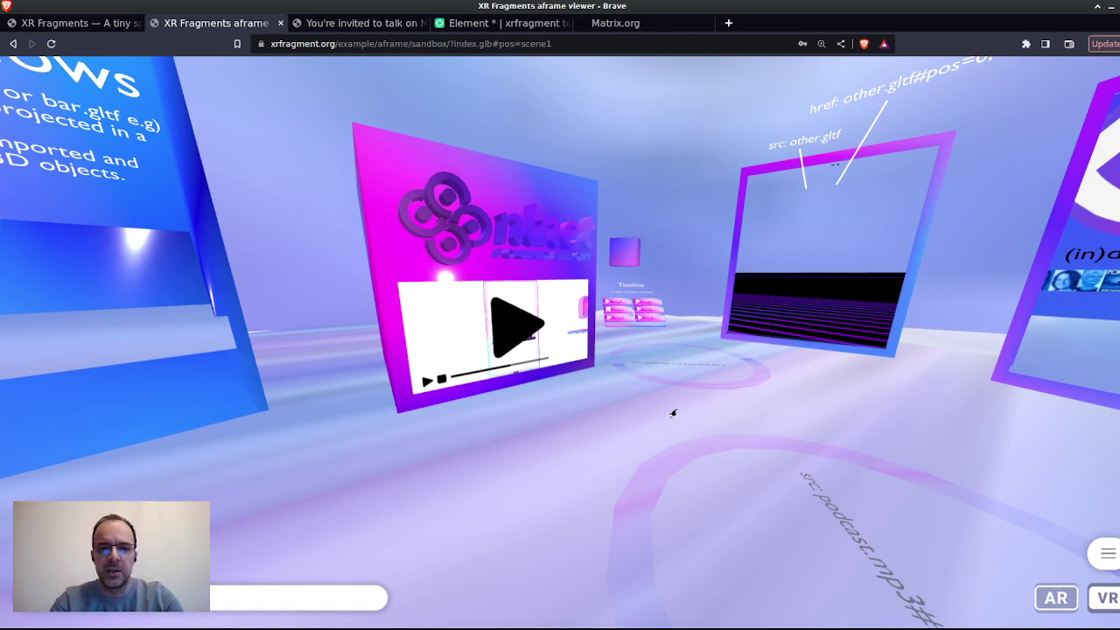
{"action": "left_click_drag", "start_coordinate": [673, 413], "coordinate": [535, 425]}
{"action": "key", "text": "w"}
{"action": "left_click", "coordinate": [572, 381]}
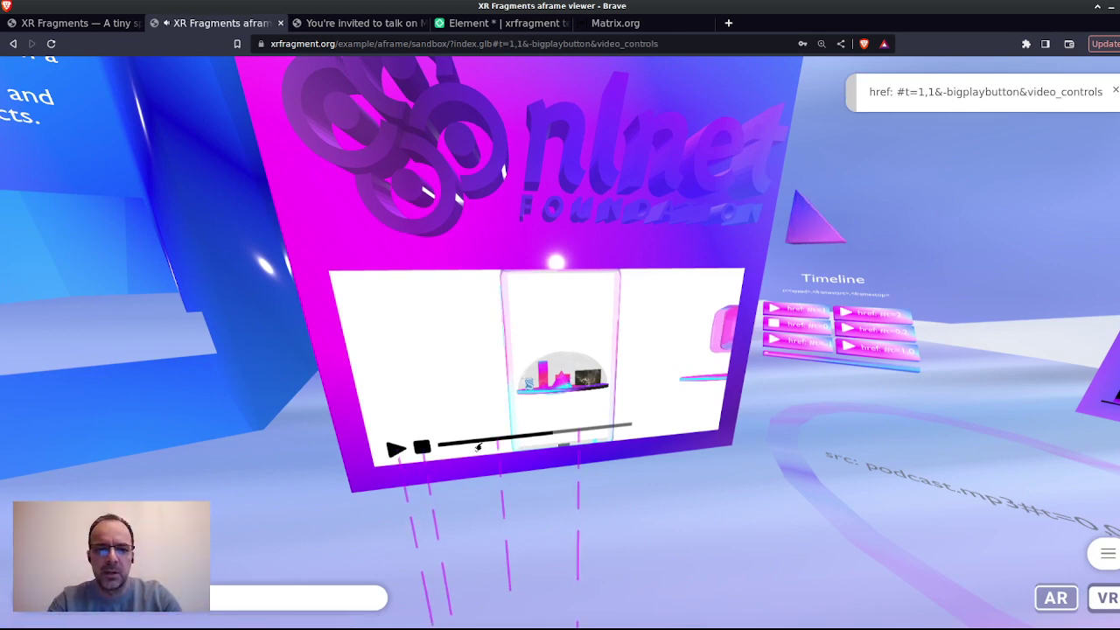
Step: Stop the video with the #t=0 control and post "this video is very cool" in the viewer's chat
{"action": "left_click", "coordinate": [424, 451]}
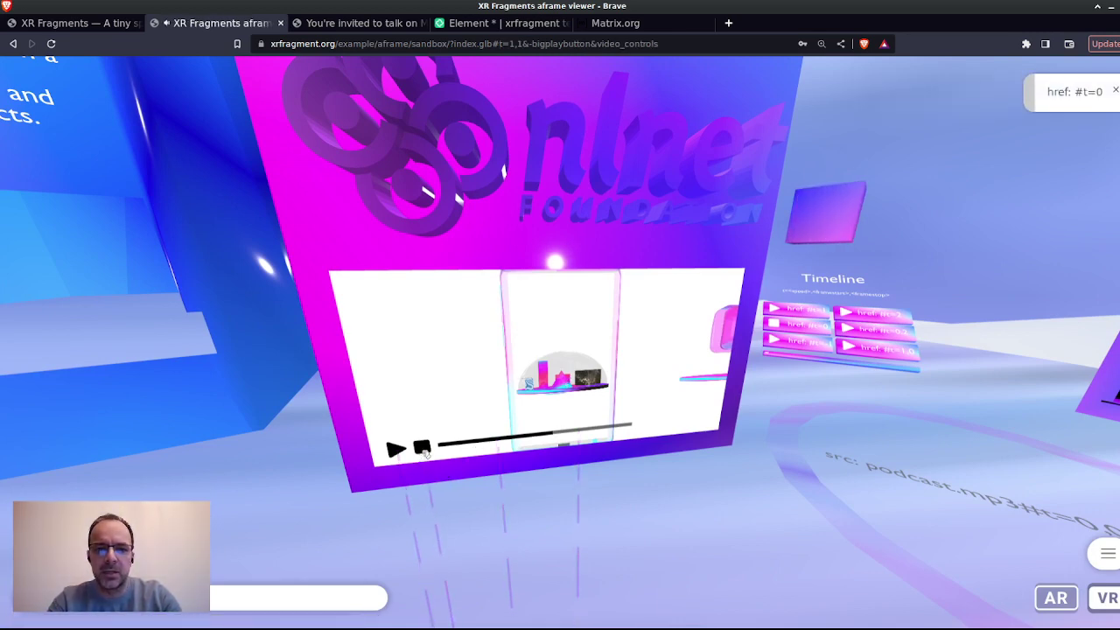
{"action": "left_click", "coordinate": [225, 598]}
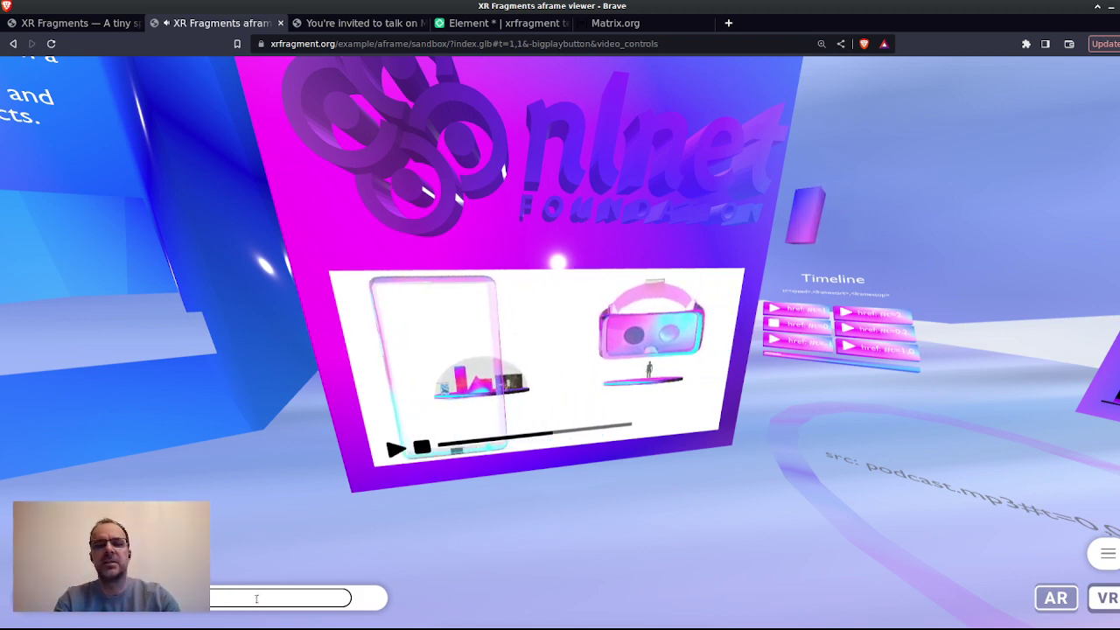
{"action": "left_click", "coordinate": [424, 448]}
{"action": "left_click", "coordinate": [280, 601]}
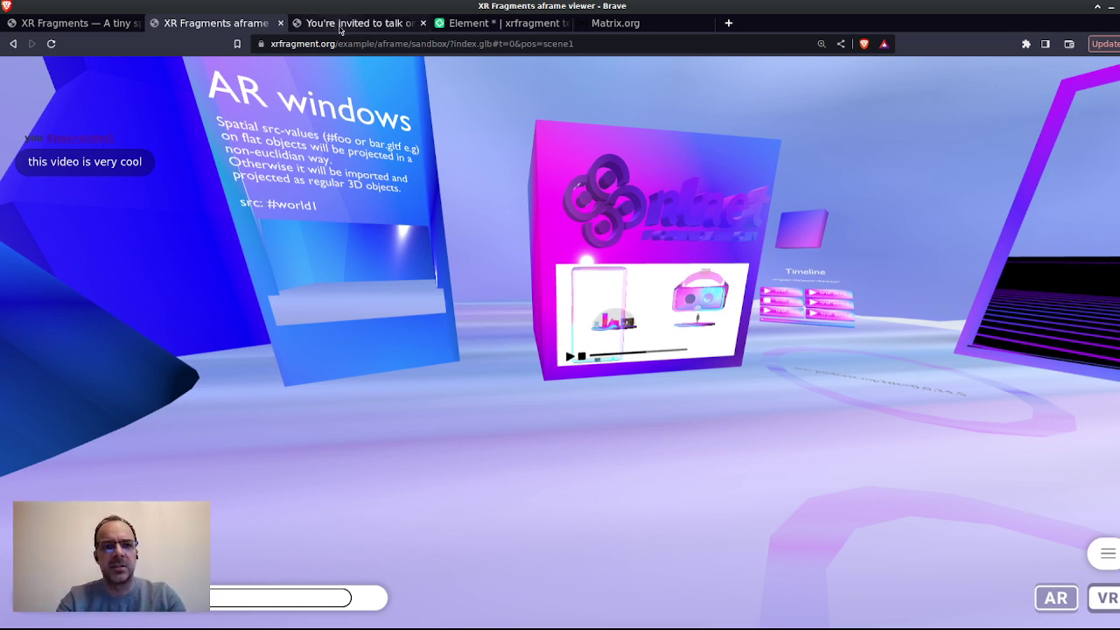
Step: Examine the chat message and its #scene1 location link in Element's xrfragment testroom, comparing it with the message in the viewer
{"action": "left_click", "coordinate": [490, 27]}
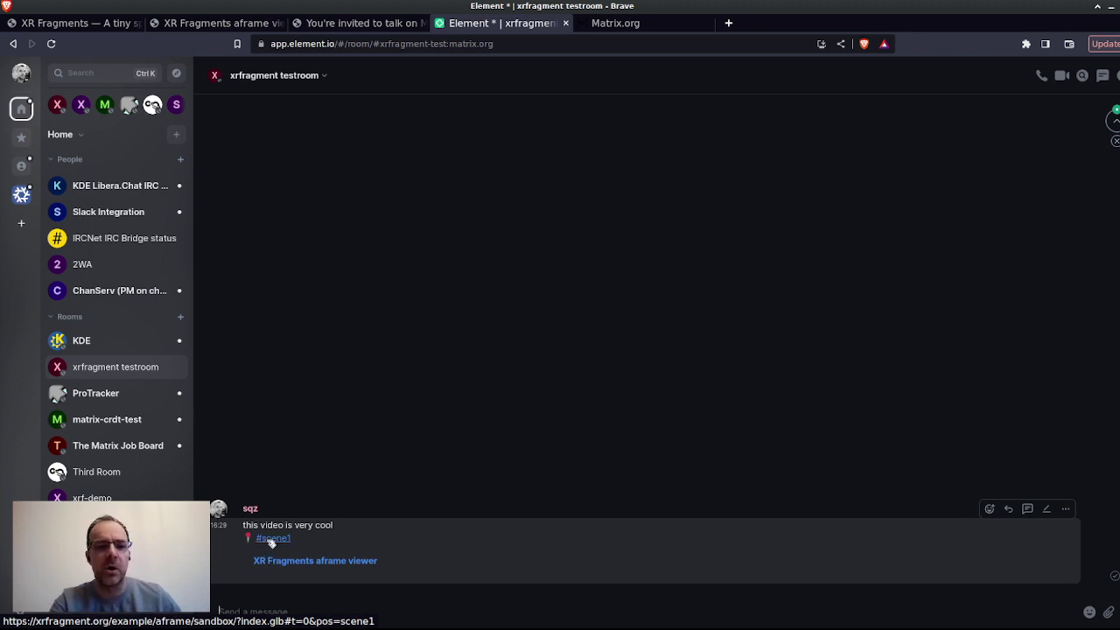
{"action": "left_click", "coordinate": [232, 24]}
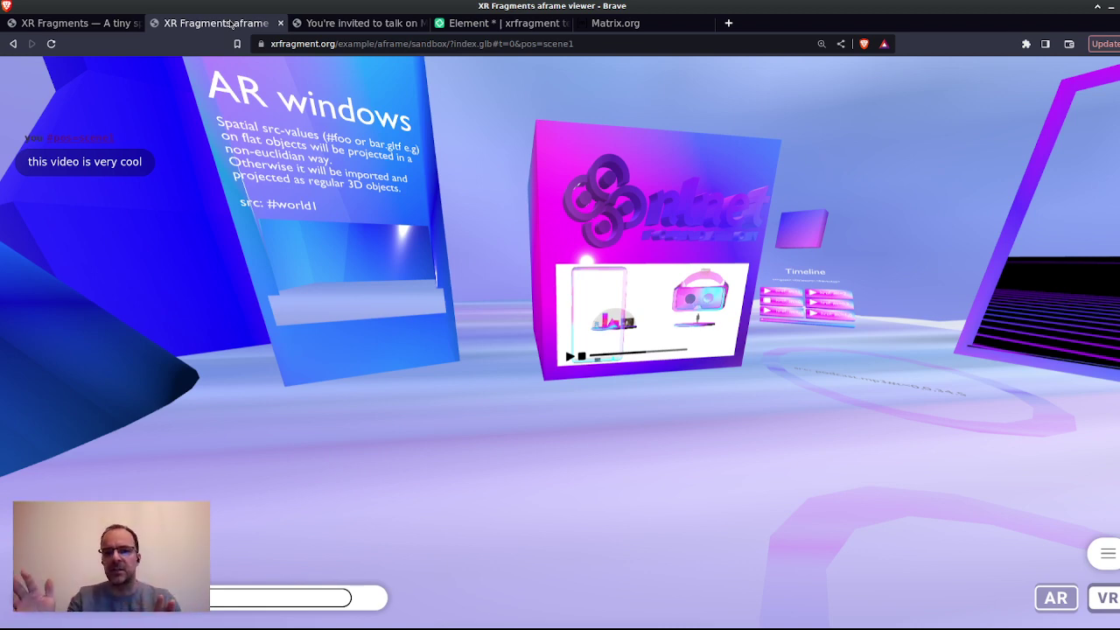
{"action": "left_click", "coordinate": [466, 24]}
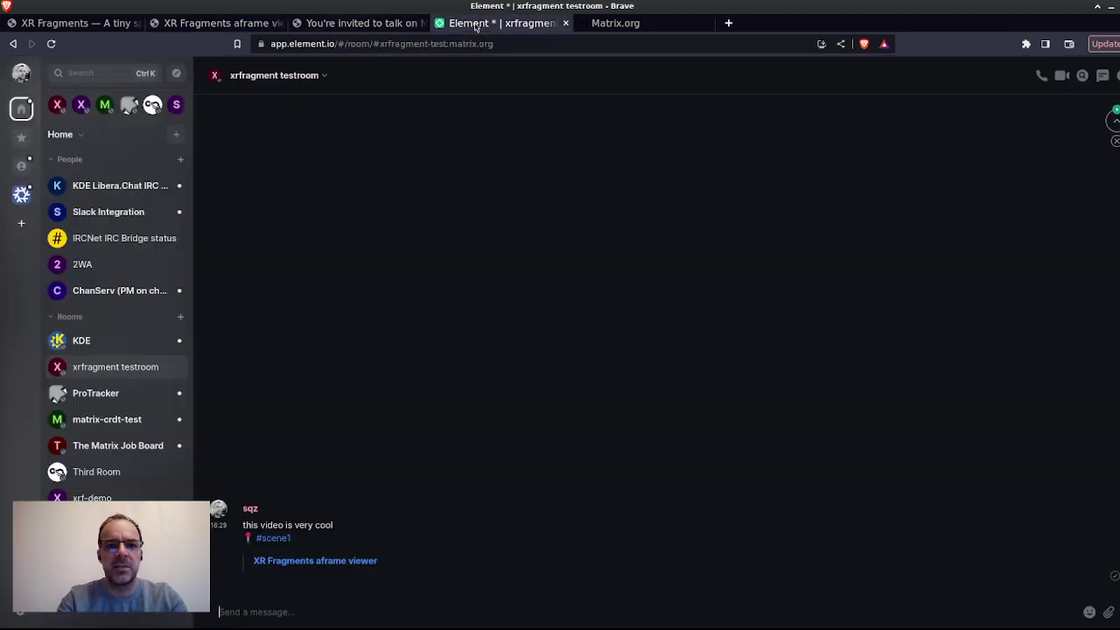
Step: Follow the #scene1 link from the Element message and look around the opened scene, from the NLnet cube to the portals
{"action": "left_click", "coordinate": [284, 540]}
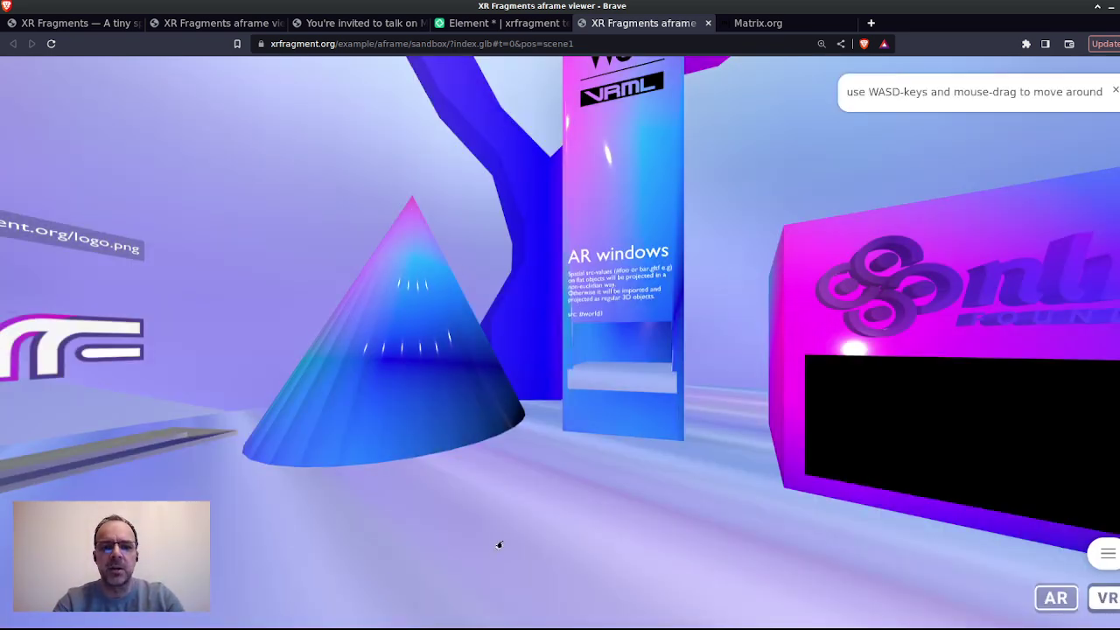
{"action": "left_click_drag", "start_coordinate": [499, 503], "coordinate": [731, 515]}
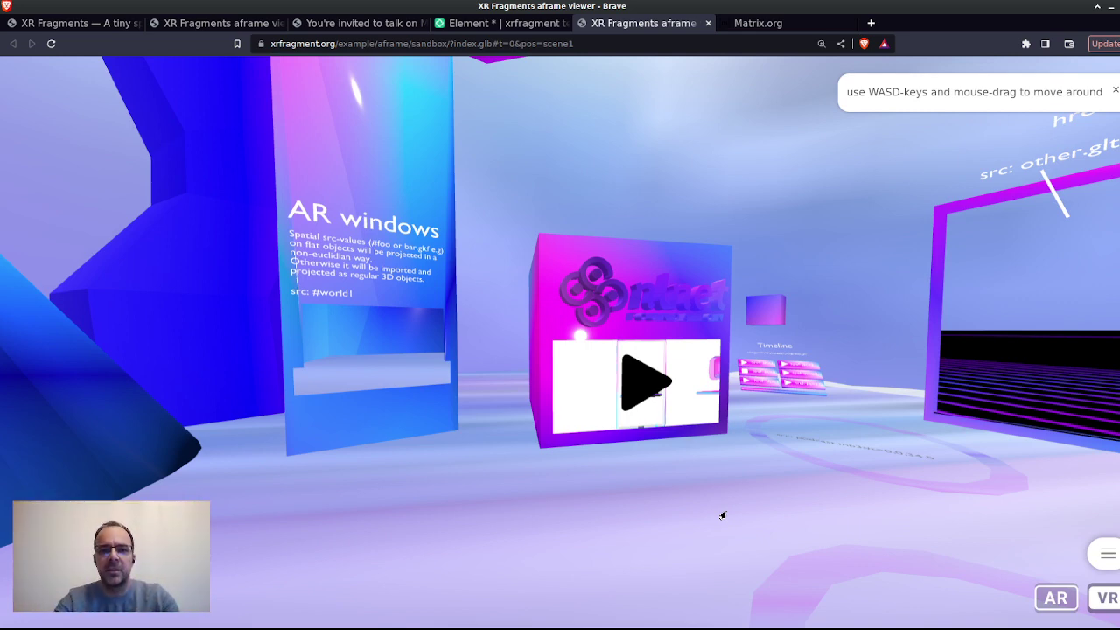
{"action": "left_click", "coordinate": [499, 23]}
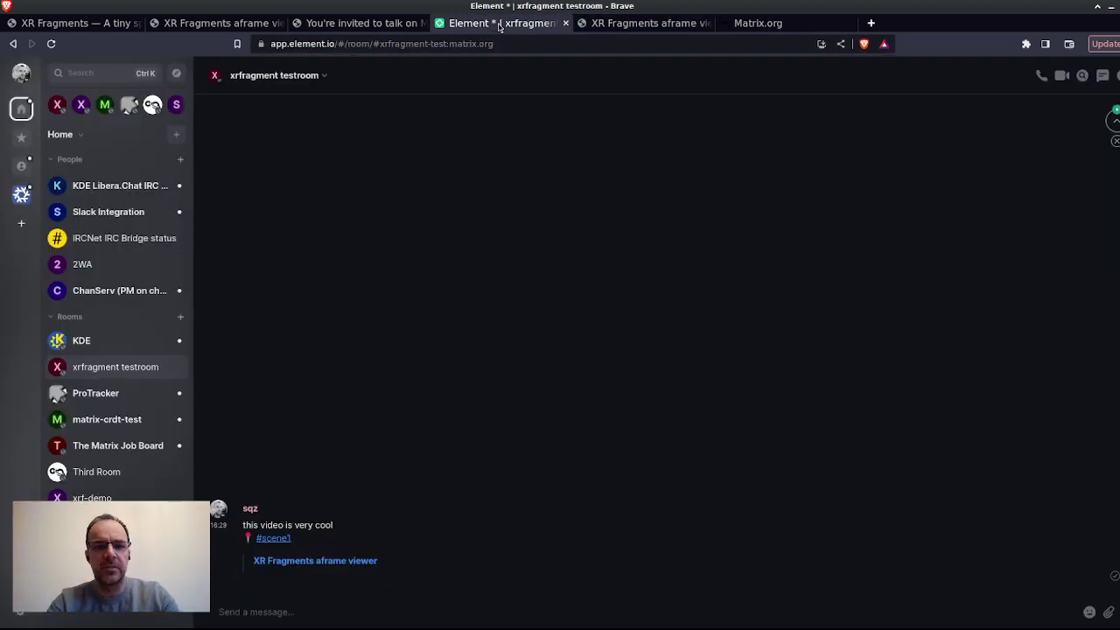
{"action": "left_click", "coordinate": [615, 27]}
{"action": "left_click", "coordinate": [433, 499]}
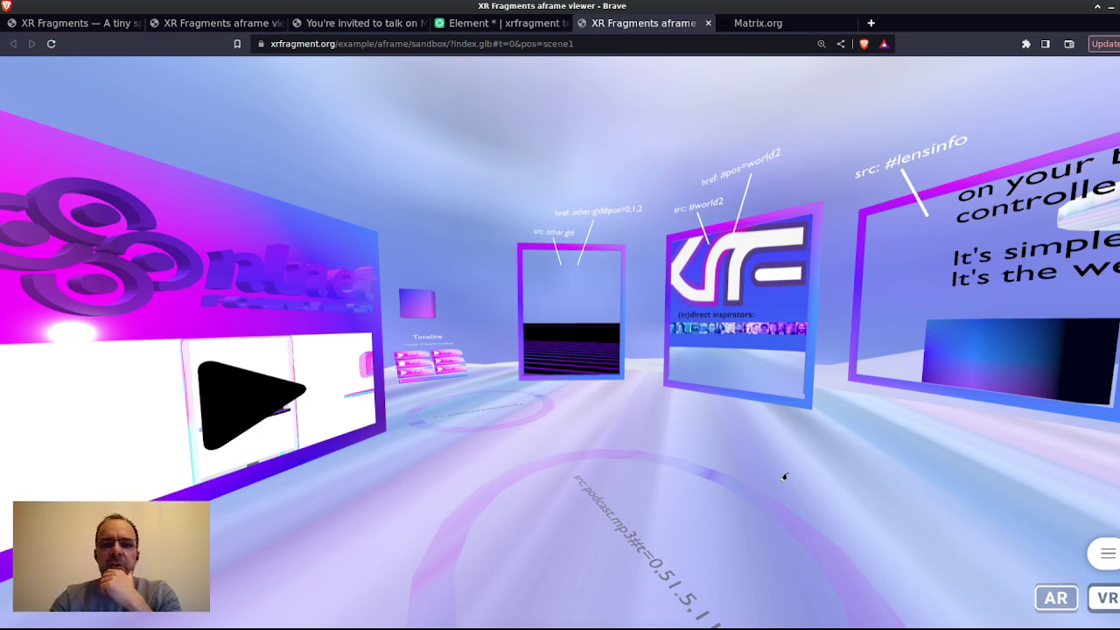
{"action": "left_click", "coordinate": [768, 449]}
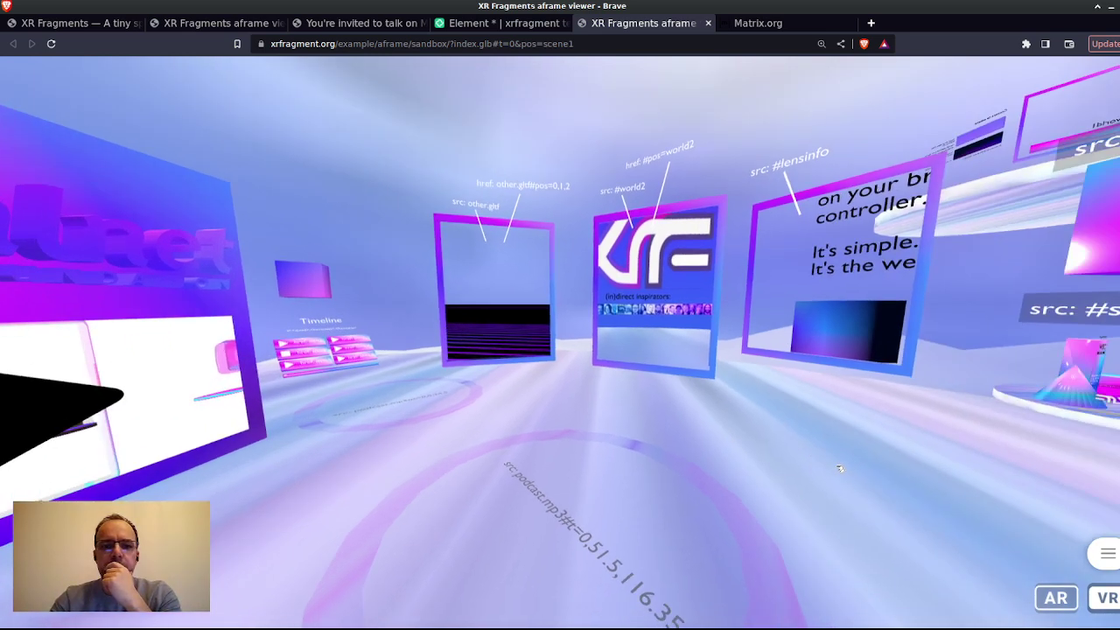
Step: Enter the other.gltf portal, highlight the model's file URL in the address, and look around the opened scene
{"action": "left_click", "coordinate": [560, 346]}
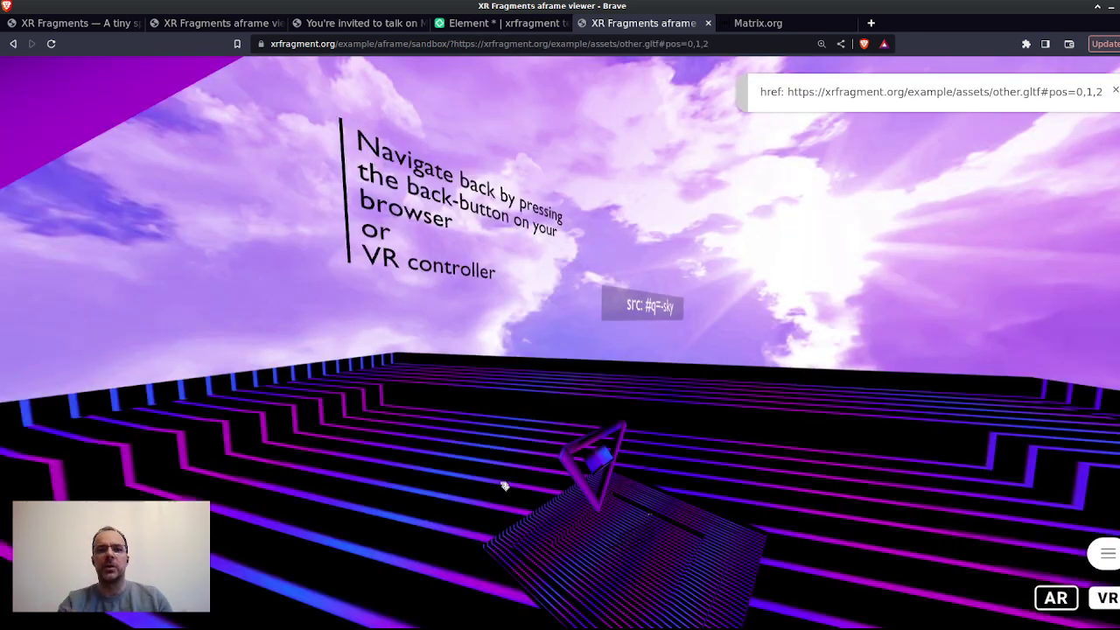
{"action": "left_click_drag", "start_coordinate": [454, 45], "coordinate": [664, 47]}
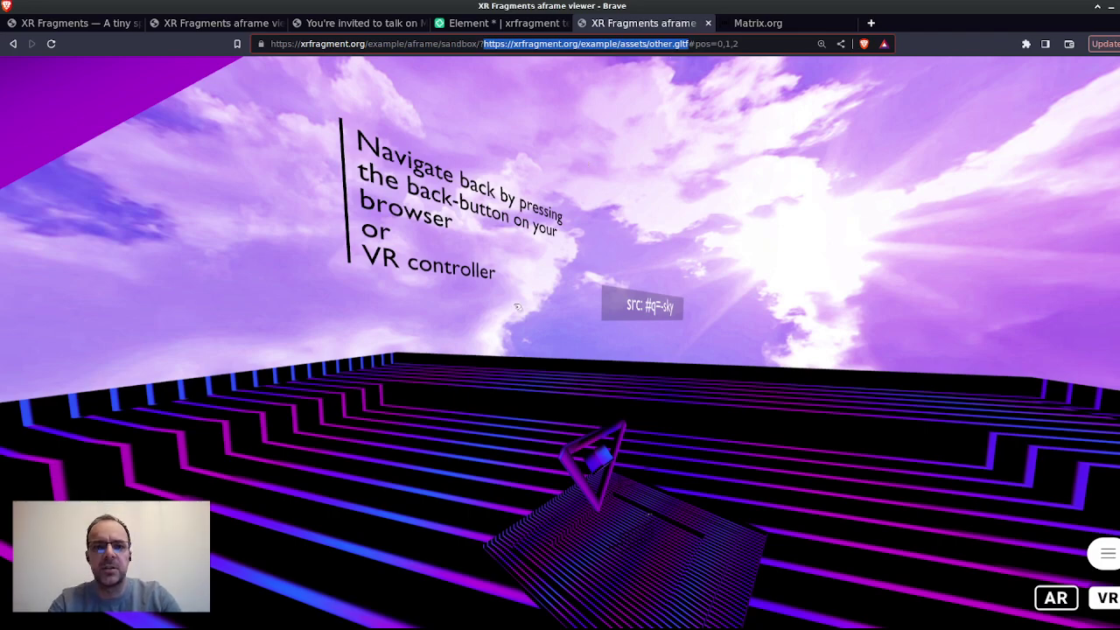
{"action": "left_click_drag", "start_coordinate": [482, 408], "coordinate": [300, 466]}
{"action": "key", "text": "s"}
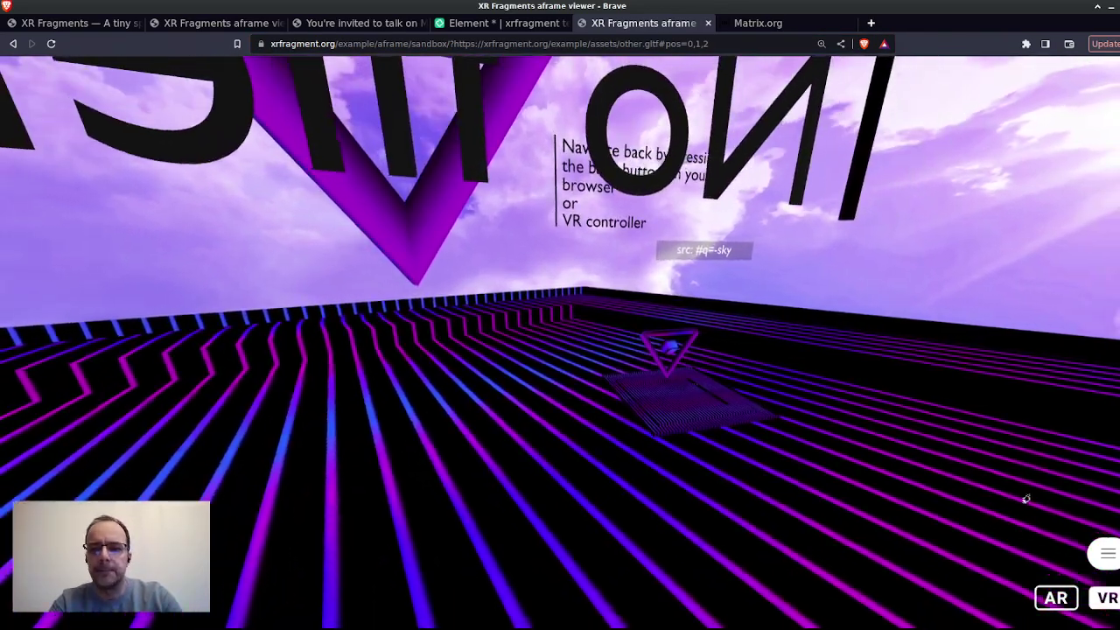
{"action": "left_click_drag", "start_coordinate": [592, 341], "coordinate": [447, 348]}
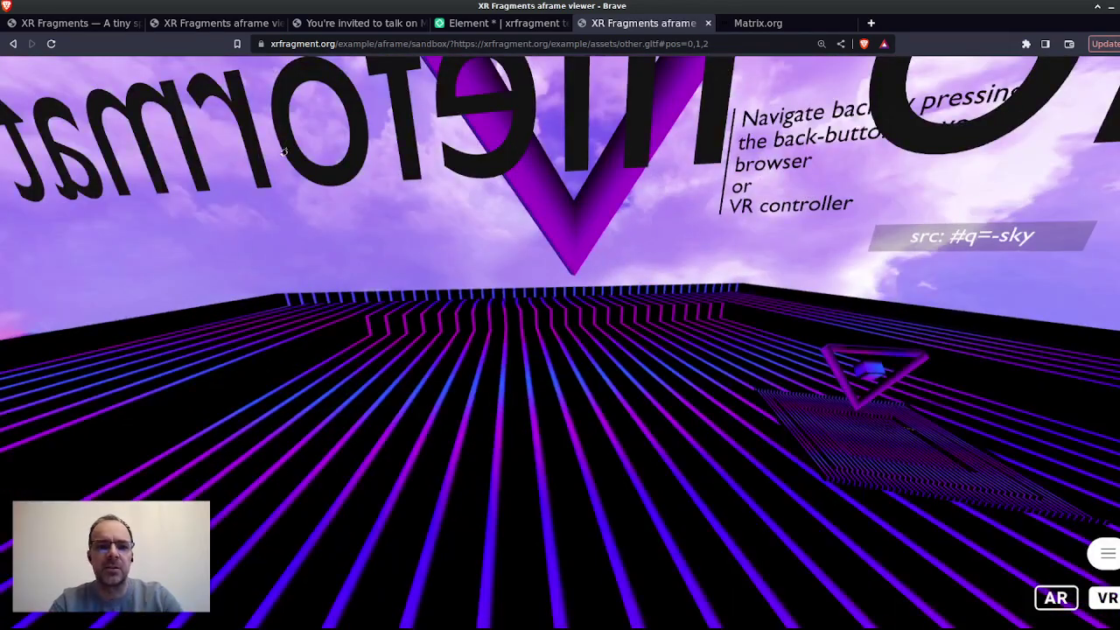
Step: In the chat-connected viewer, travel through the other.gltf portal and post "oh this is also nice" in the chat
{"action": "left_click", "coordinate": [201, 25]}
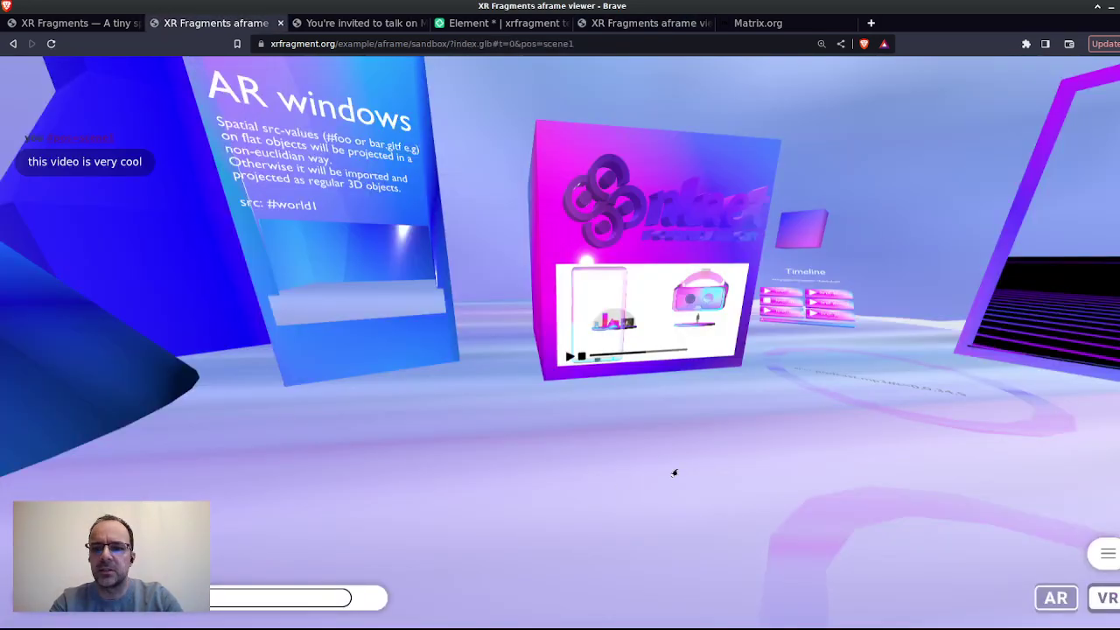
{"action": "left_click_drag", "start_coordinate": [673, 472], "coordinate": [1029, 423]}
{"action": "key", "text": "w"}
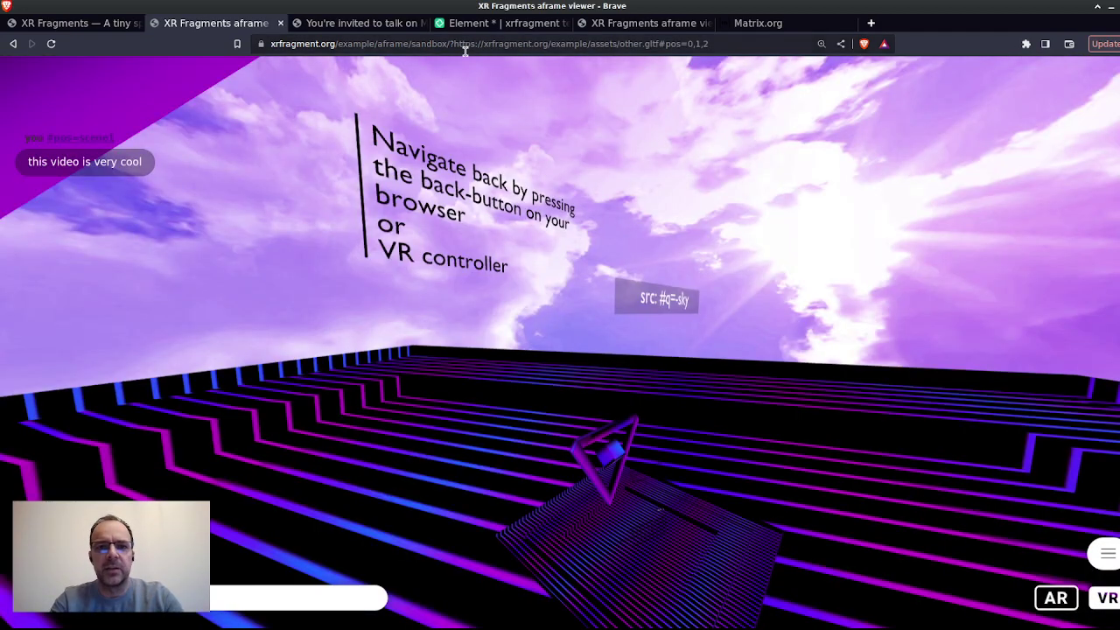
{"action": "left_click_drag", "start_coordinate": [452, 45], "coordinate": [665, 54]}
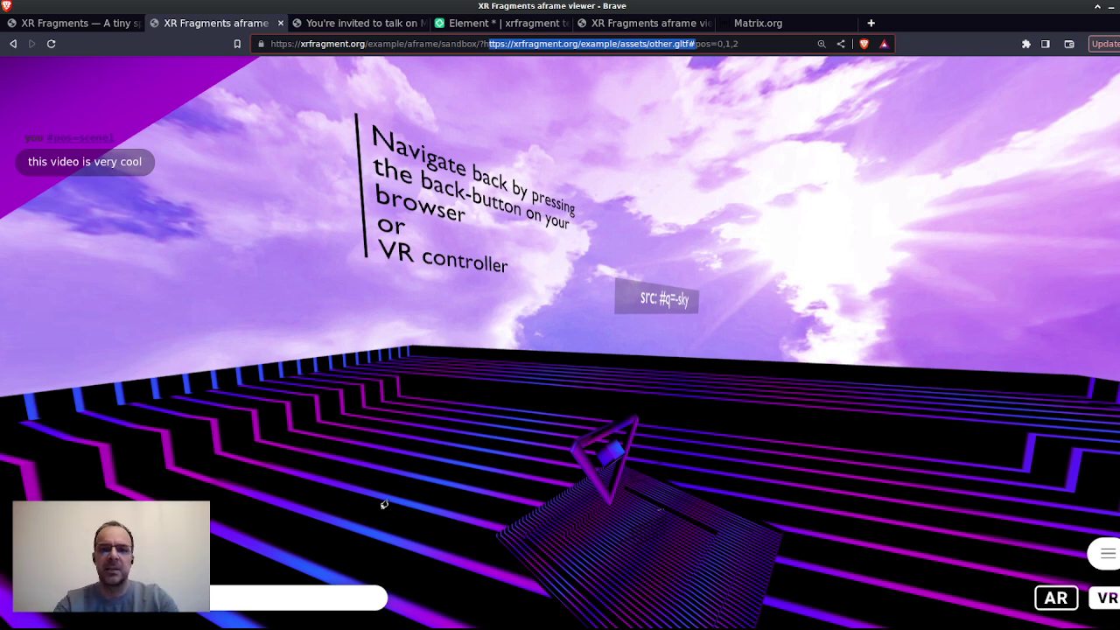
{"action": "key", "text": "Escape"}
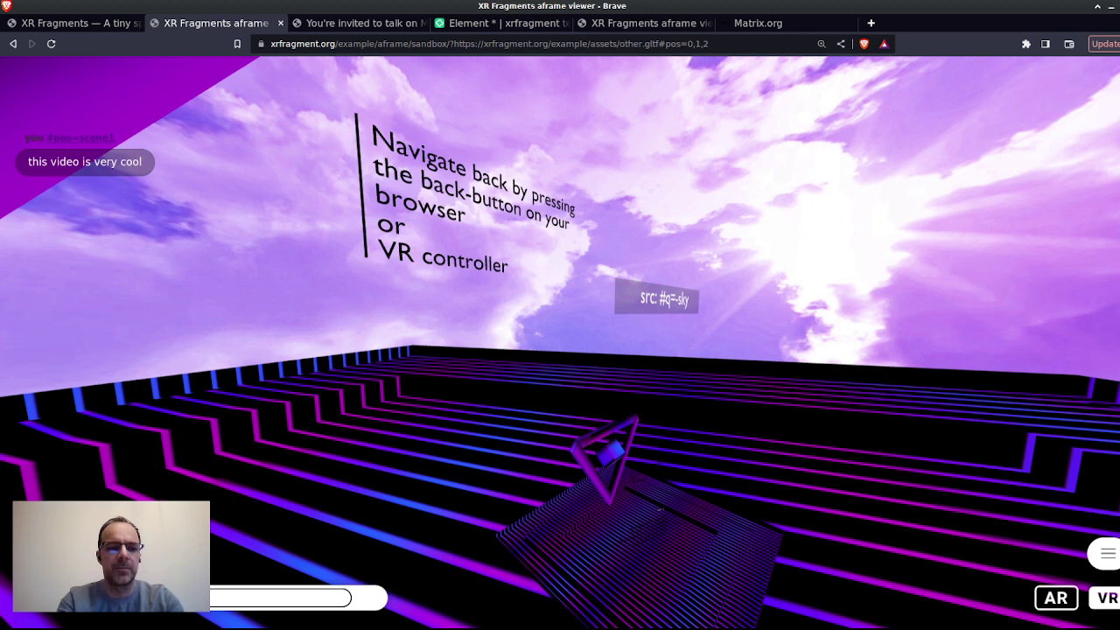
{"action": "key", "text": "Return"}
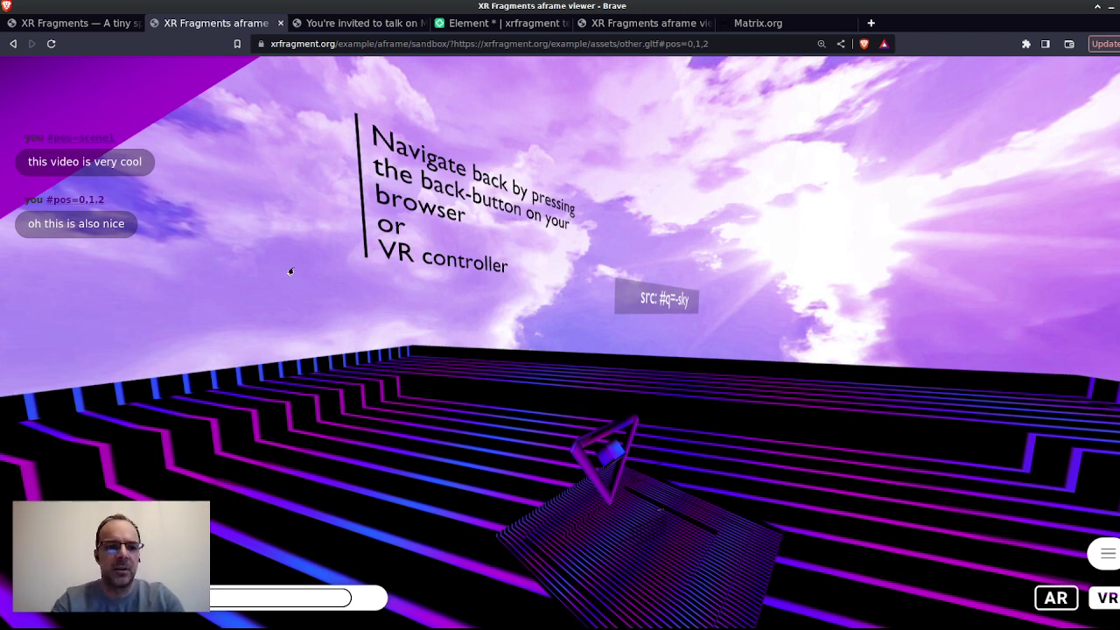
Step: Follow the #pos=0,1,2 link from the new message in Element's xrfragment testroom and examine the viewer and other.gltf parts of its address
{"action": "left_click", "coordinate": [494, 26]}
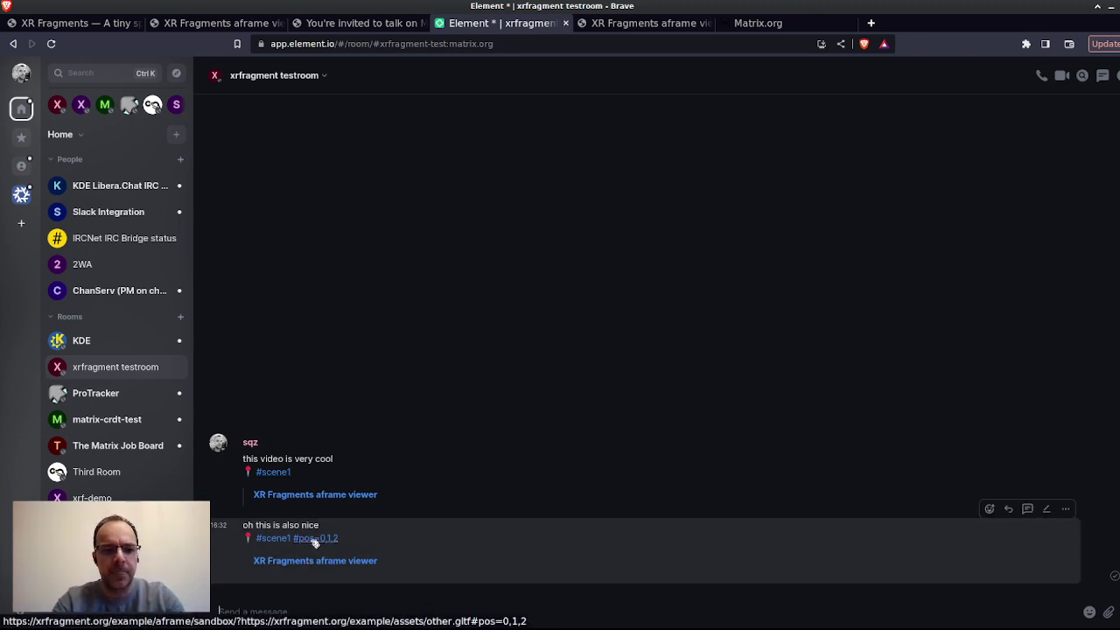
{"action": "left_click", "coordinate": [314, 539]}
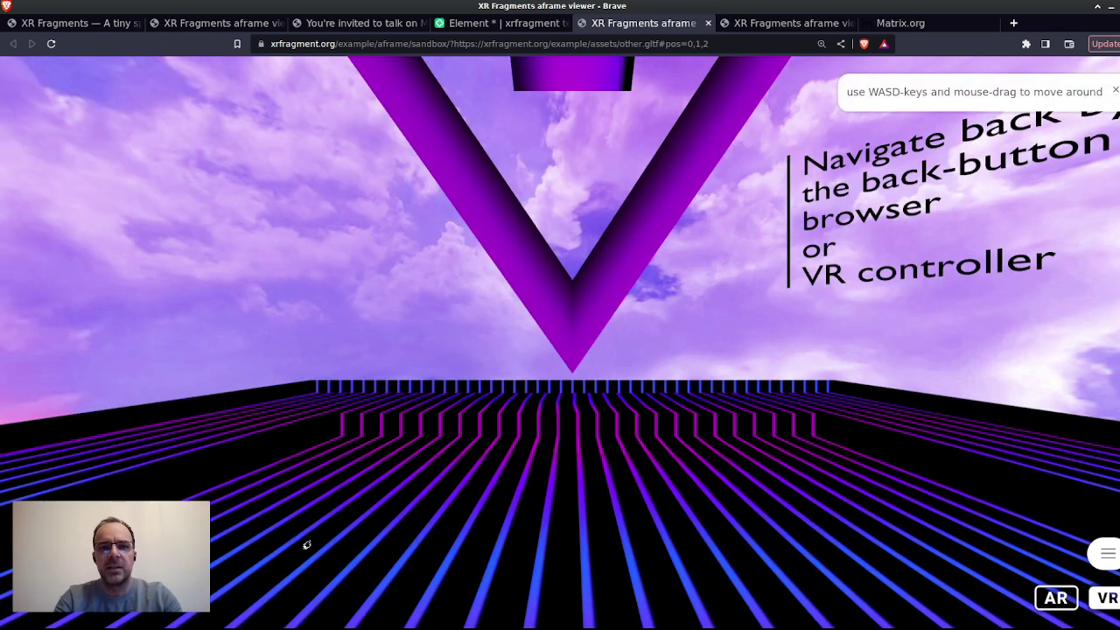
{"action": "left_click", "coordinate": [449, 44]}
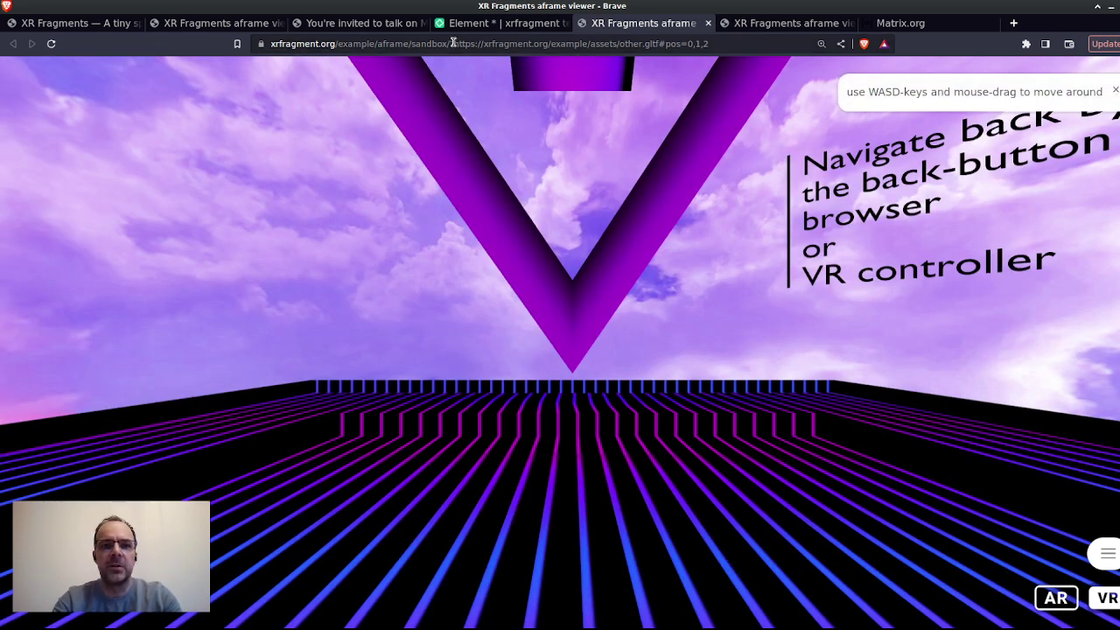
{"action": "key", "text": "shift+Home"}
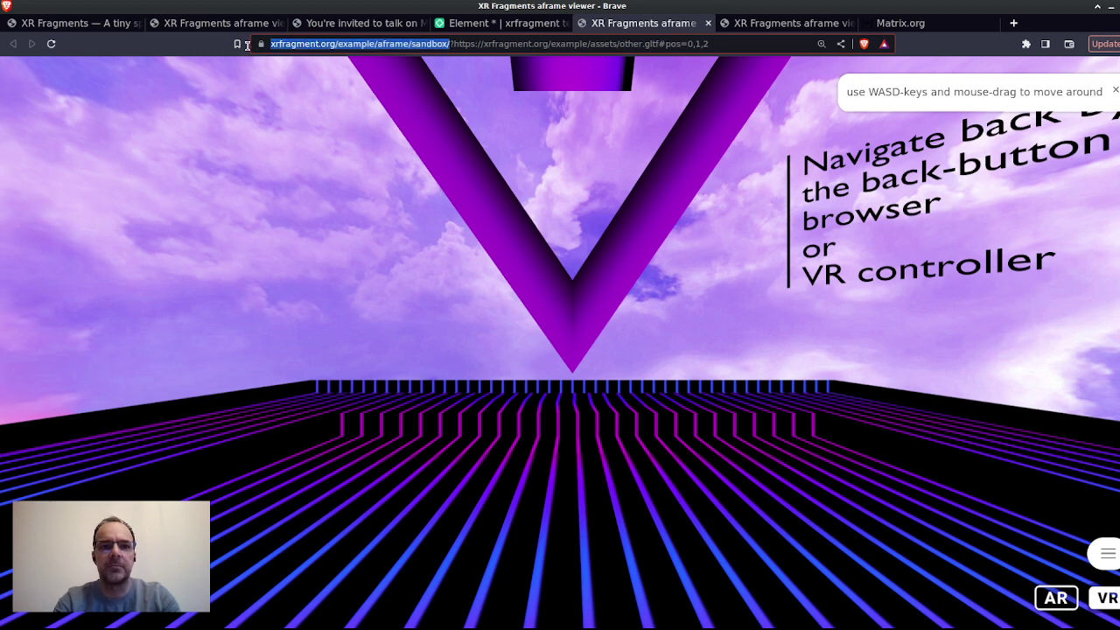
{"action": "left_click_drag", "start_coordinate": [450, 43], "coordinate": [659, 48]}
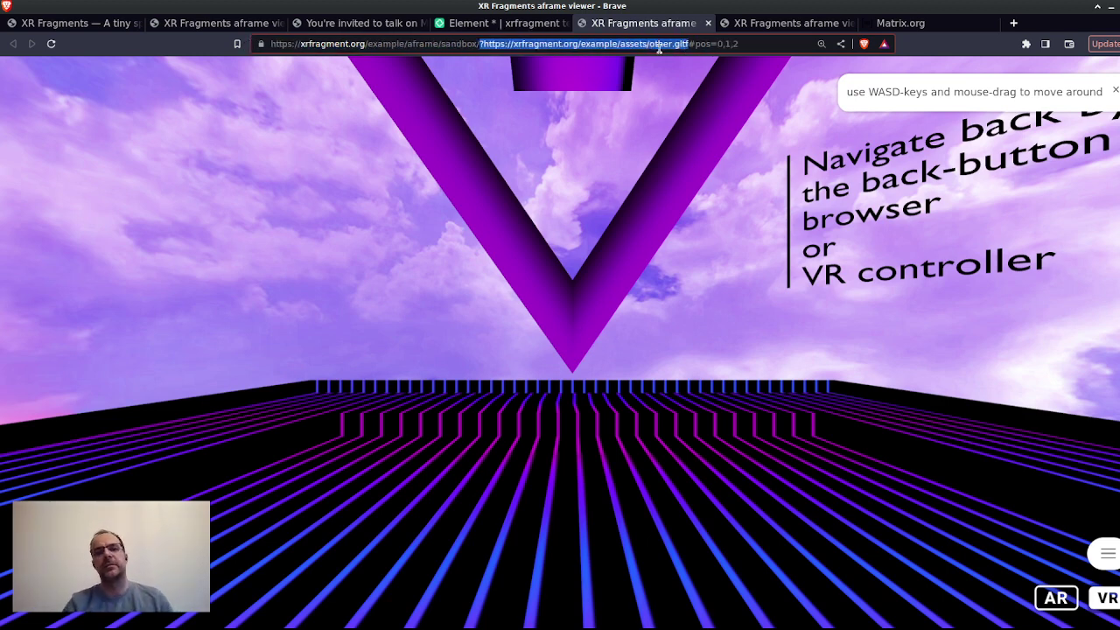
Step: Revisit the messages in Element's testroom, return to the chat-connected viewer and look around the other.gltf scene
{"action": "left_click", "coordinate": [496, 24]}
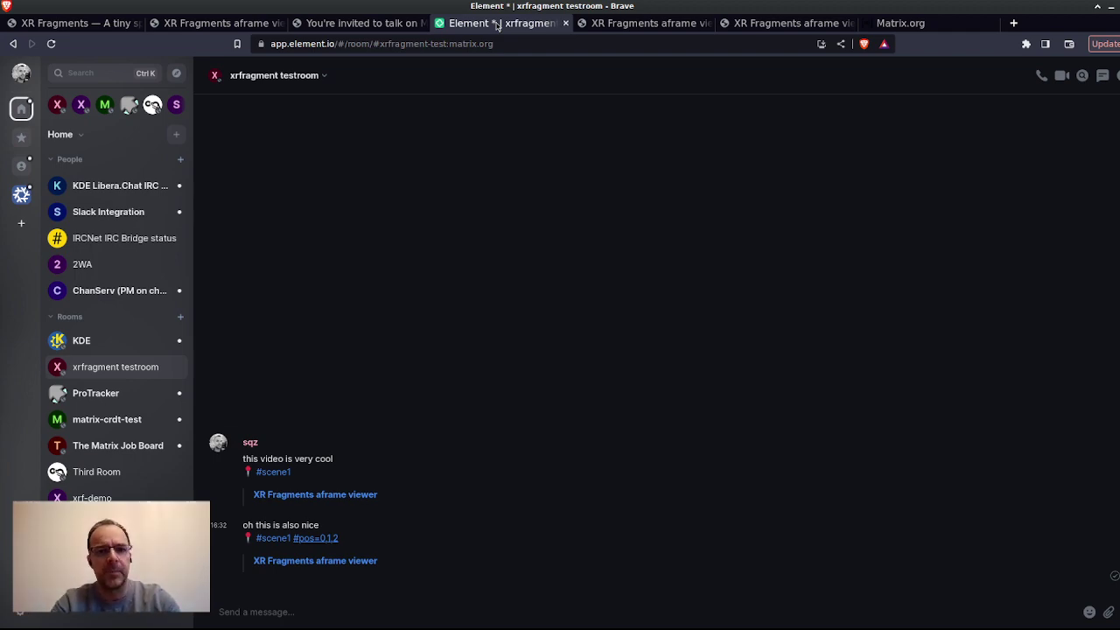
{"action": "left_click", "coordinate": [249, 22]}
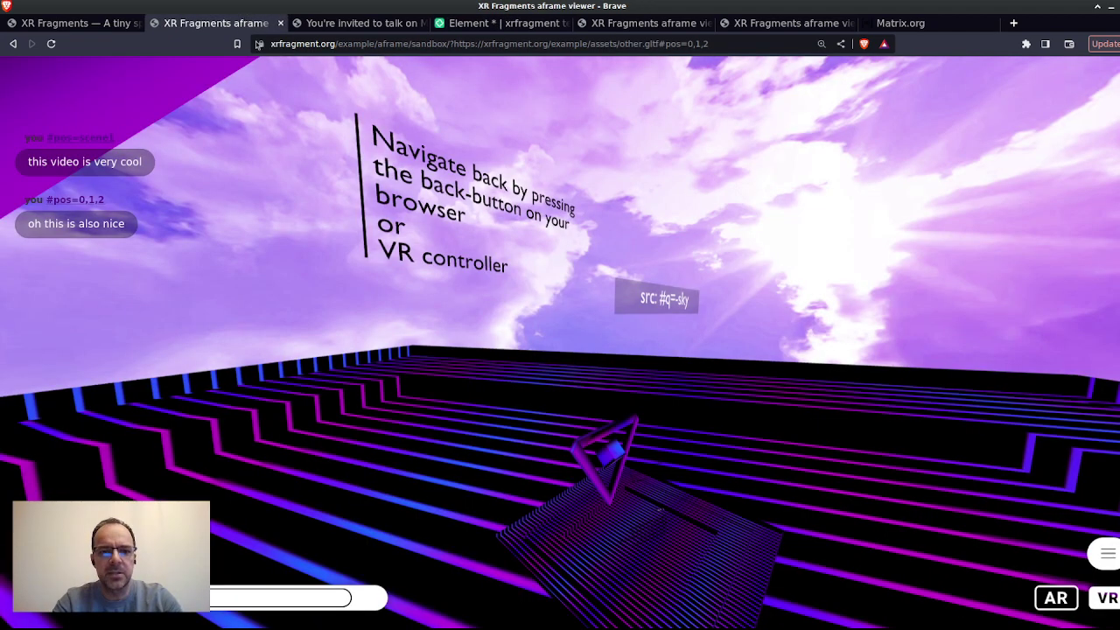
{"action": "left_click_drag", "start_coordinate": [513, 291], "coordinate": [548, 312]}
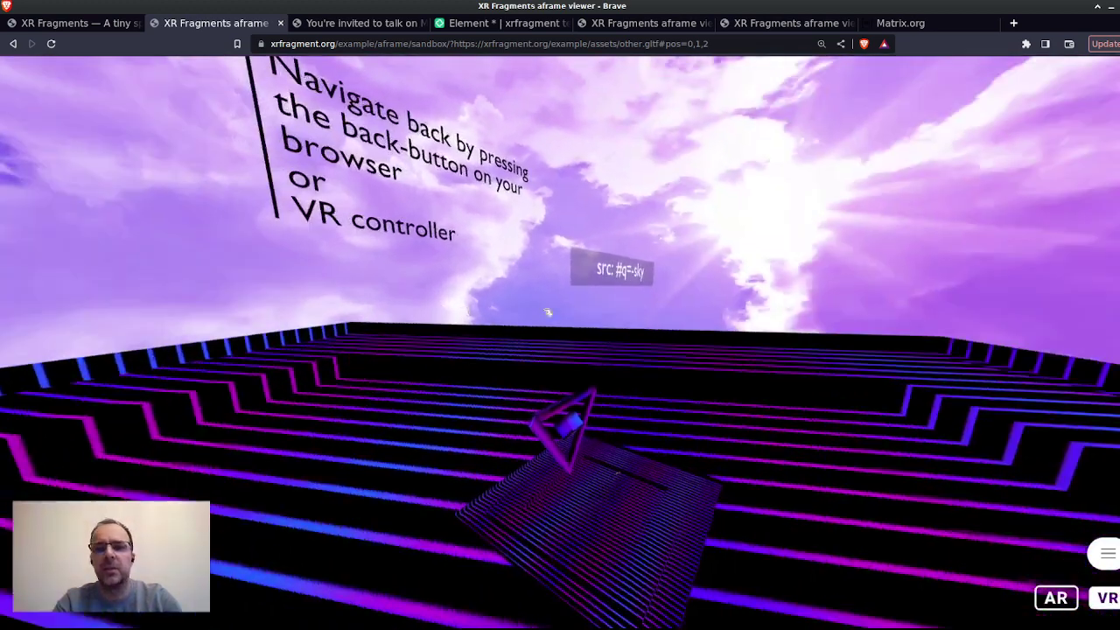
{"action": "key", "text": "s"}
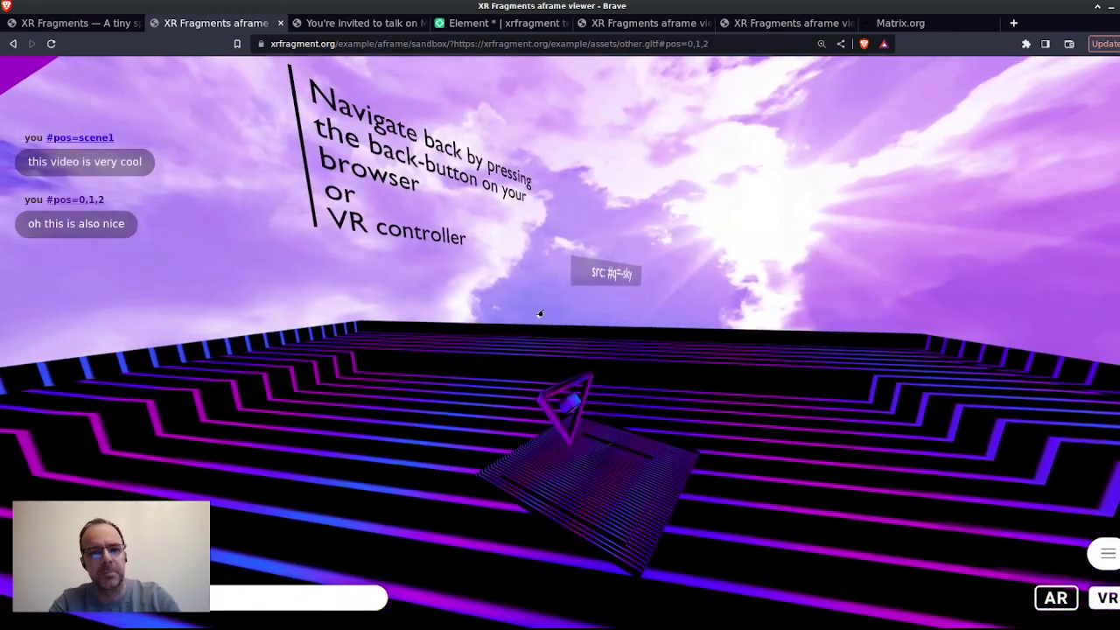